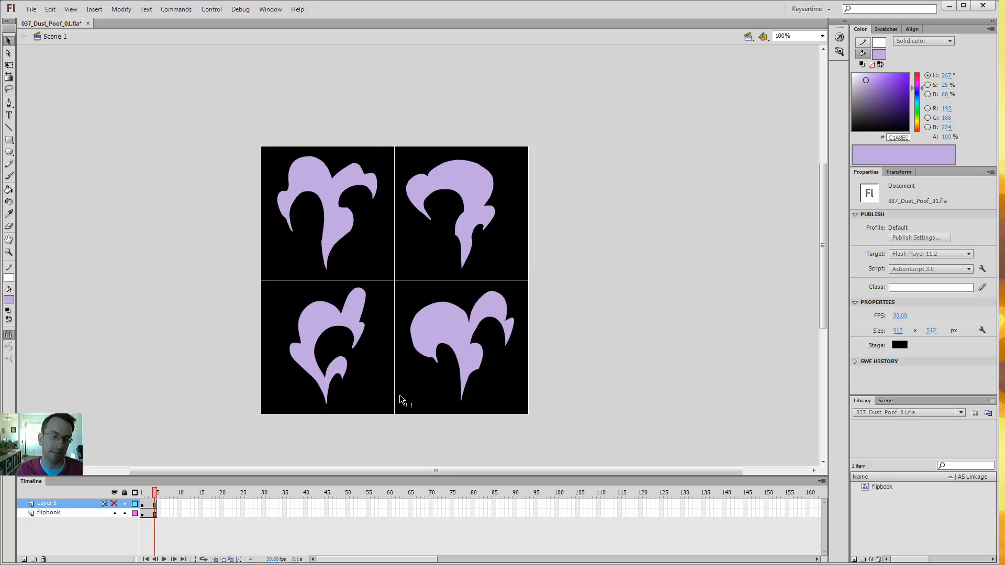
Hide the flipbook layer, show Layer 5, and open the flipbook symbol on the stage for editing
click(115, 514)
click(114, 504)
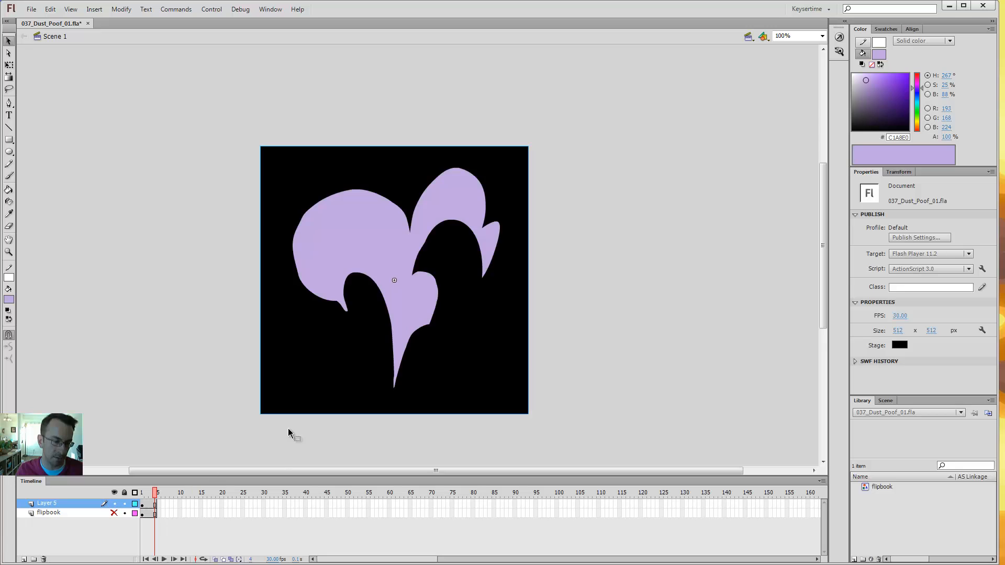
click(551, 160)
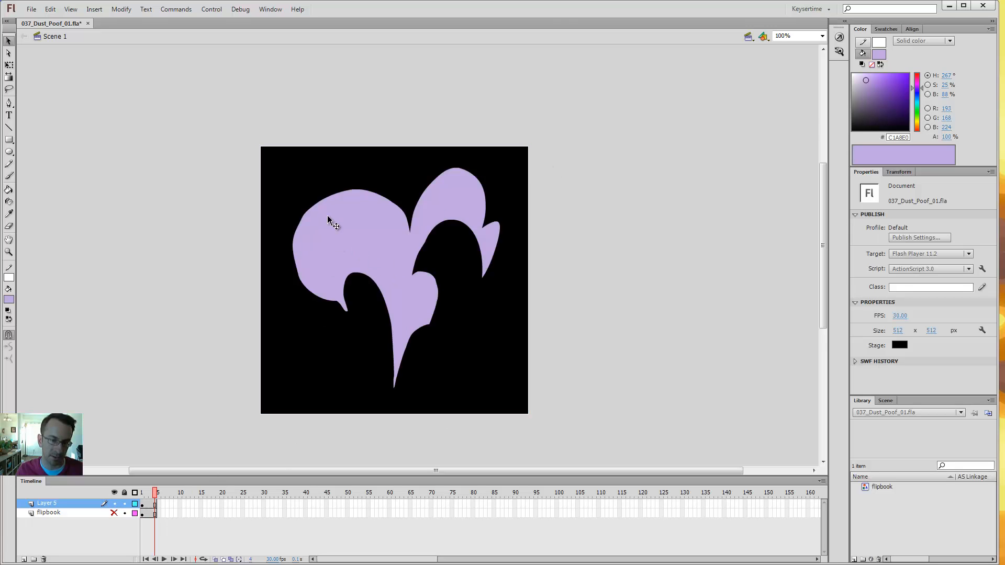
double_click(377, 242)
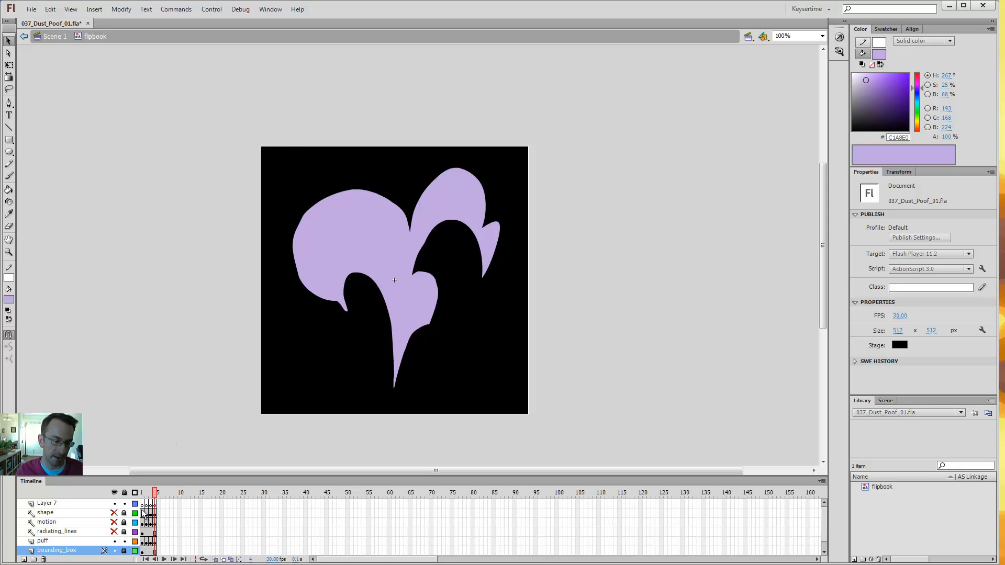
At frame 1 of the symbol, hide the bounding_box layer and show the radiating_lines layer
drag(155, 493, 114, 500)
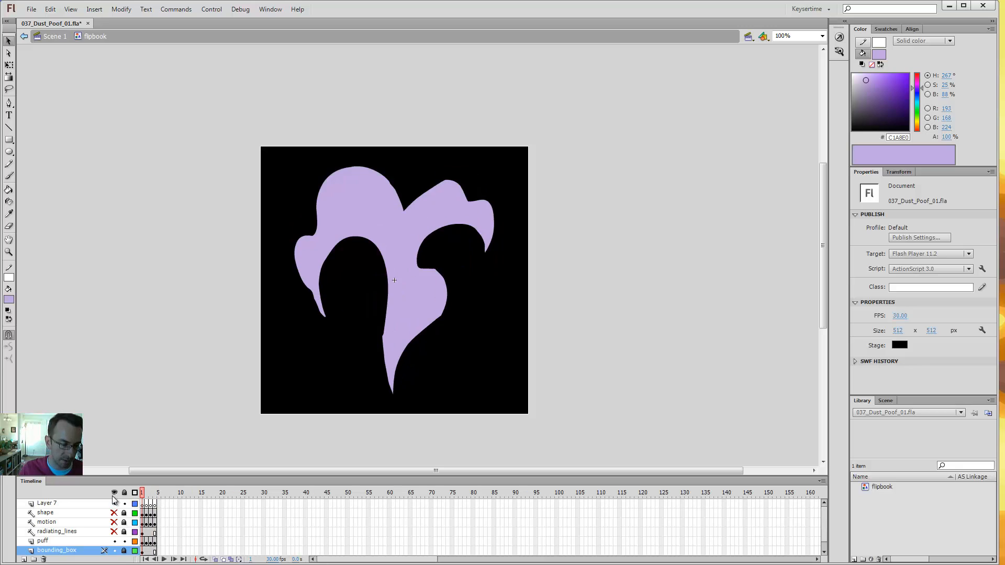
click(114, 550)
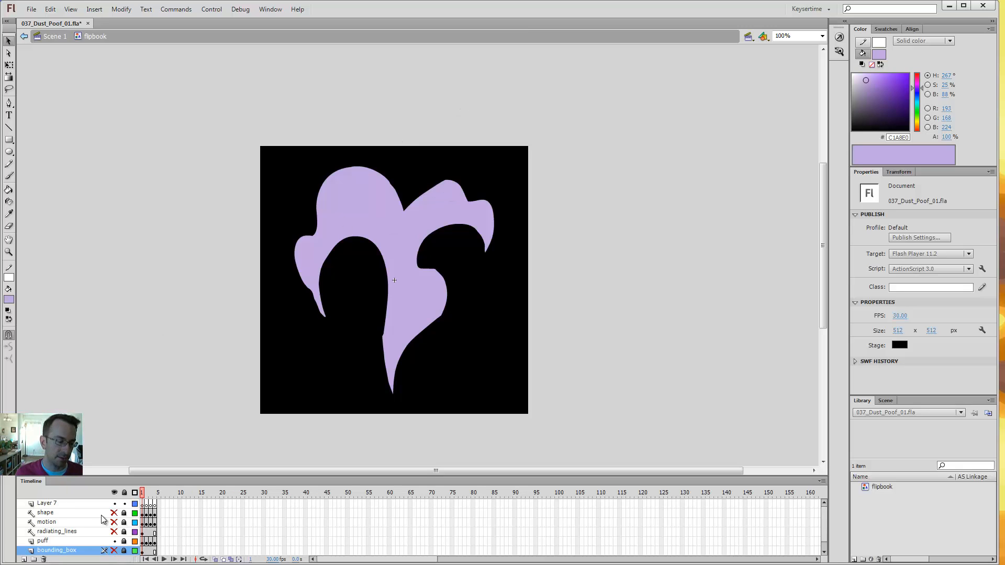
click(114, 532)
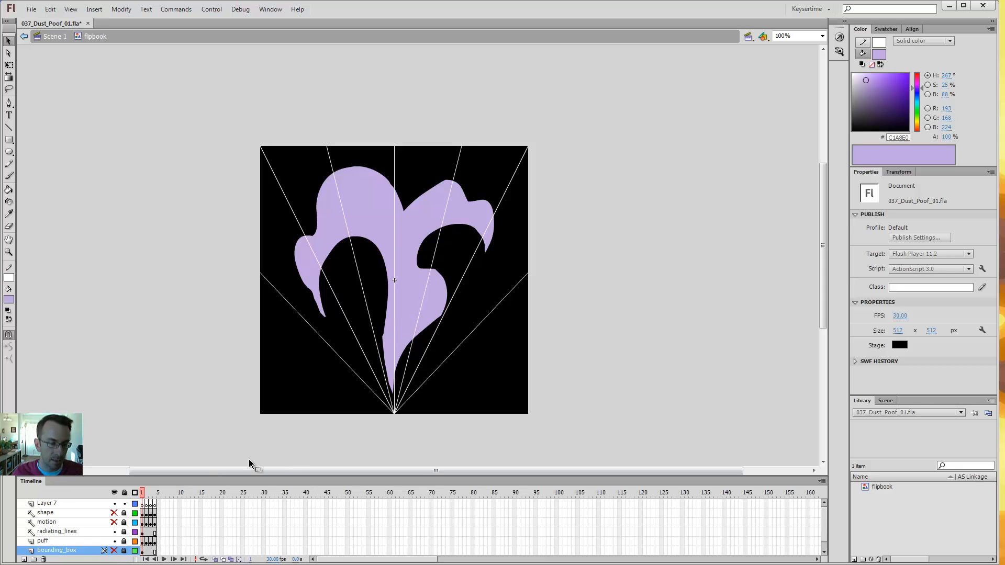
Examine the puff shapes on frames 2, 3 and 4 against the radiating guide lines
click(146, 495)
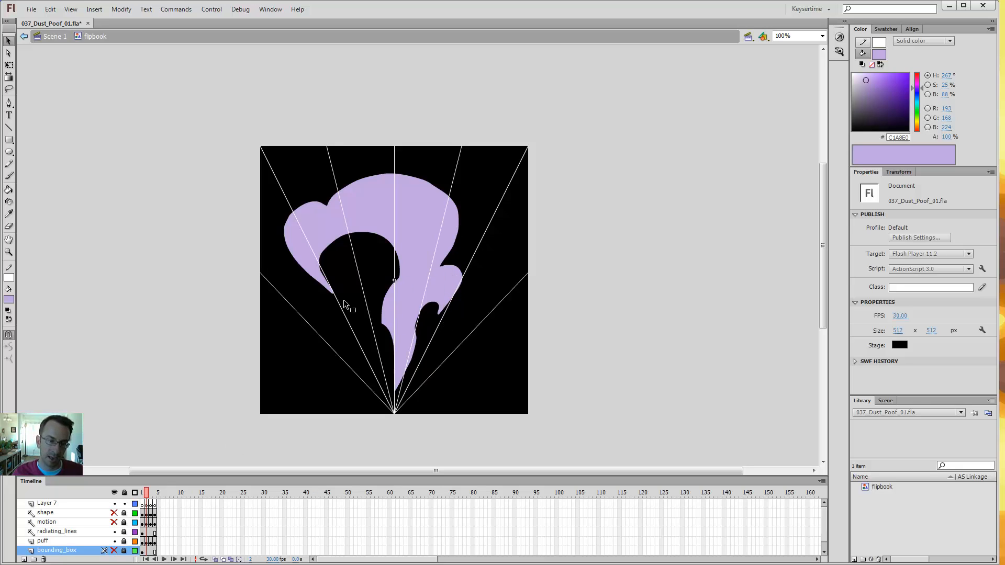
click(151, 496)
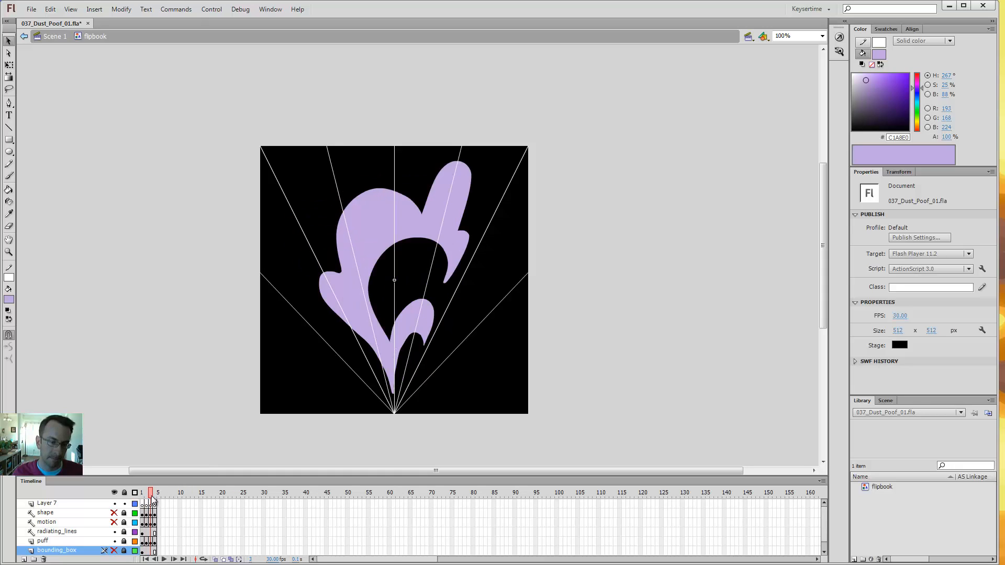
click(154, 498)
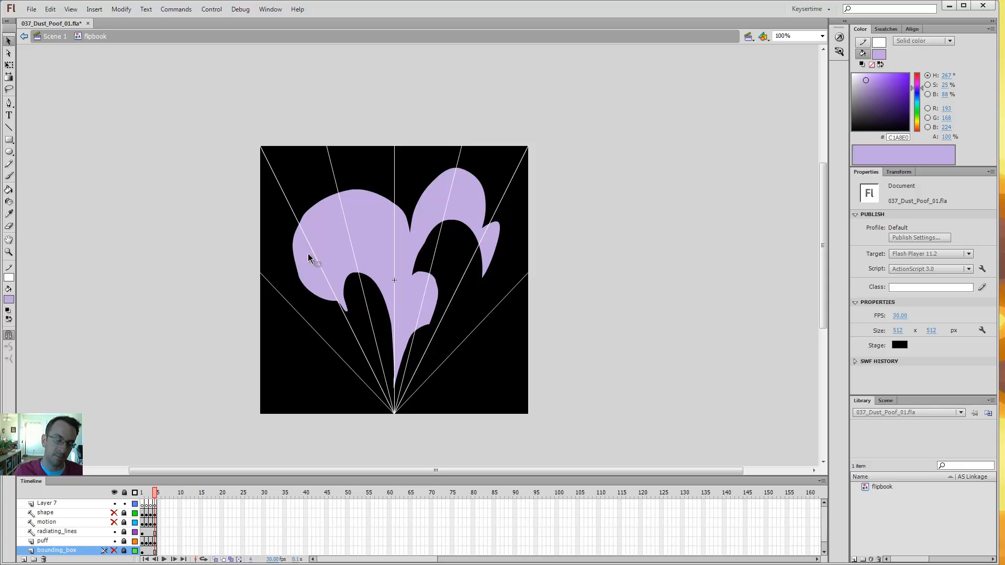
Sketch trial brush strokes around the puff's lobes and notches on frame 4 of Layer 7, undoing each one
key(b)
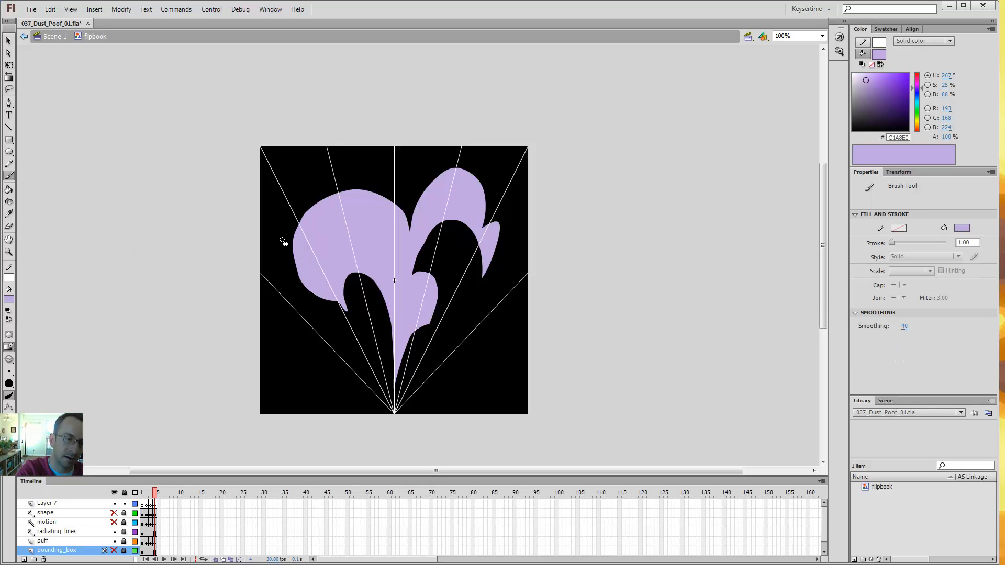
click(155, 504)
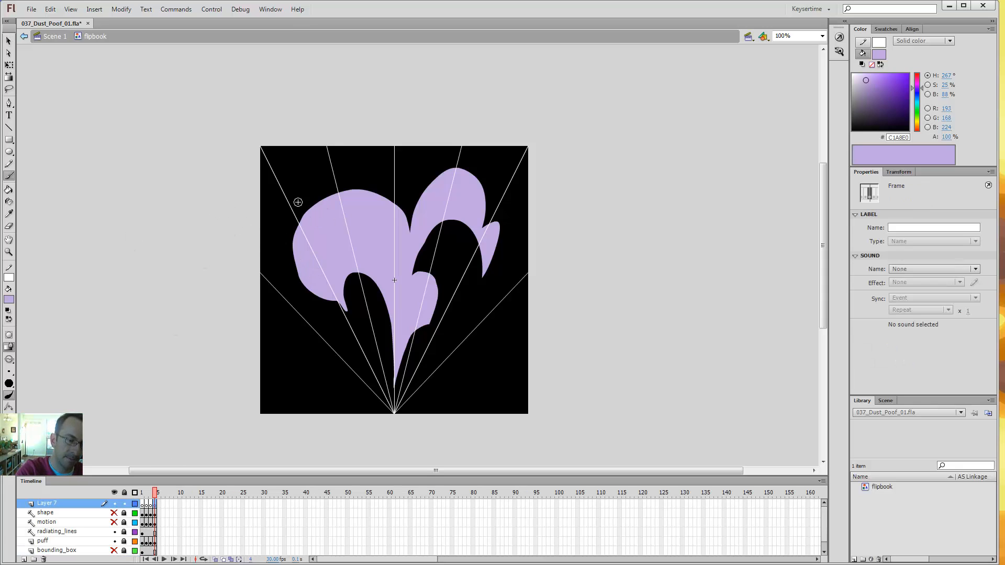
mouse_move(277, 249)
mouse_down()
mouse_move(333, 180)
mouse_move(368, 184)
mouse_up()
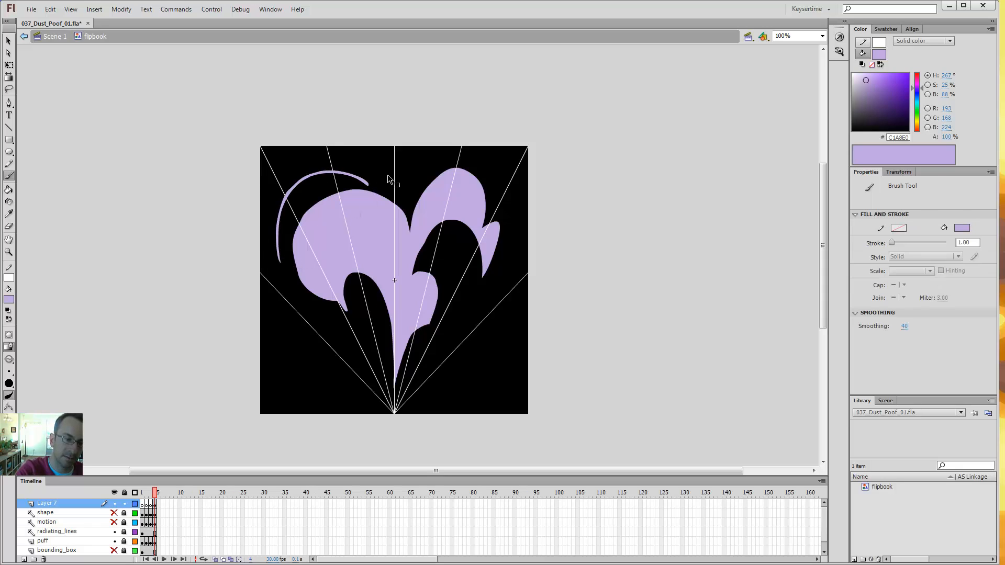
key(ctrl+z)
mouse_move(299, 181)
mouse_down()
mouse_move(324, 190)
mouse_move(340, 156)
mouse_move(363, 145)
mouse_up()
key(ctrl+z)
mouse_move(396, 186)
mouse_down()
mouse_move(408, 213)
mouse_move(425, 171)
mouse_up()
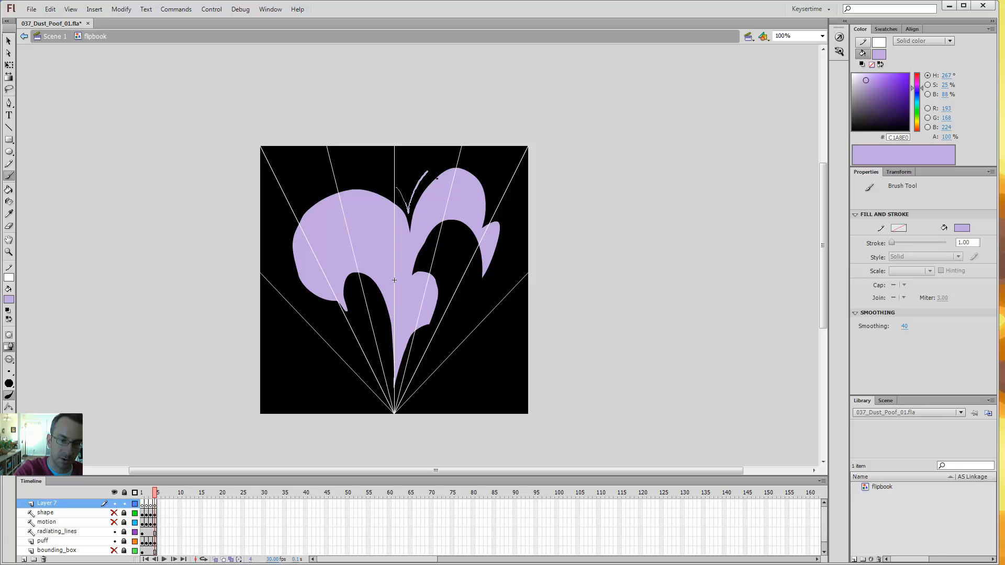
key(ctrl+z)
key(ctrl+z)
drag(505, 224, 520, 200)
key(ctrl+z)
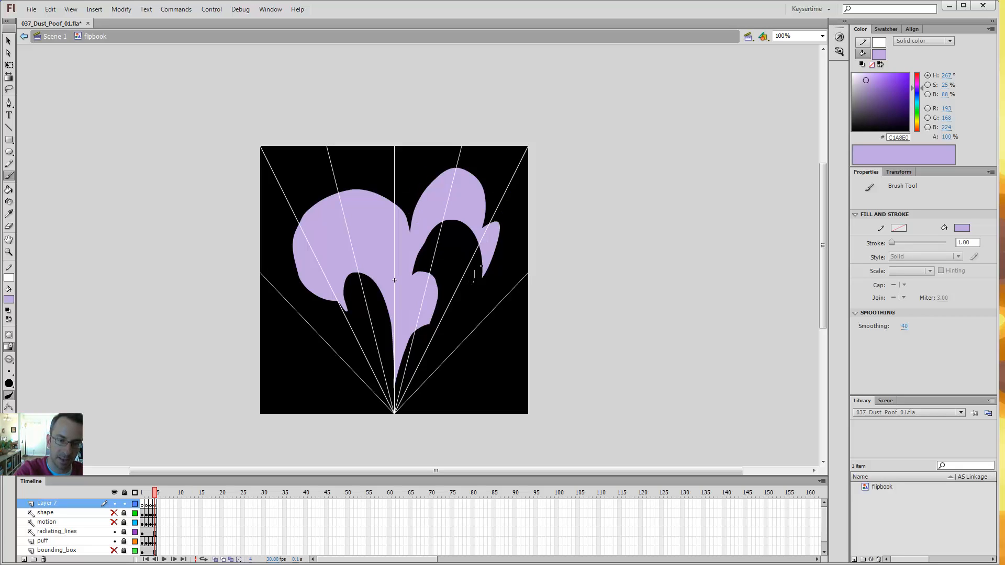
mouse_move(473, 279)
mouse_down()
mouse_move(421, 256)
mouse_move(471, 269)
mouse_move(458, 231)
mouse_move(460, 246)
mouse_up()
key(ctrl+z)
key(ctrl+z)
On frame 1, sketch trial brush strokes around the puff's upper-left lobe and small side lobe, undoing each one
key(comma)
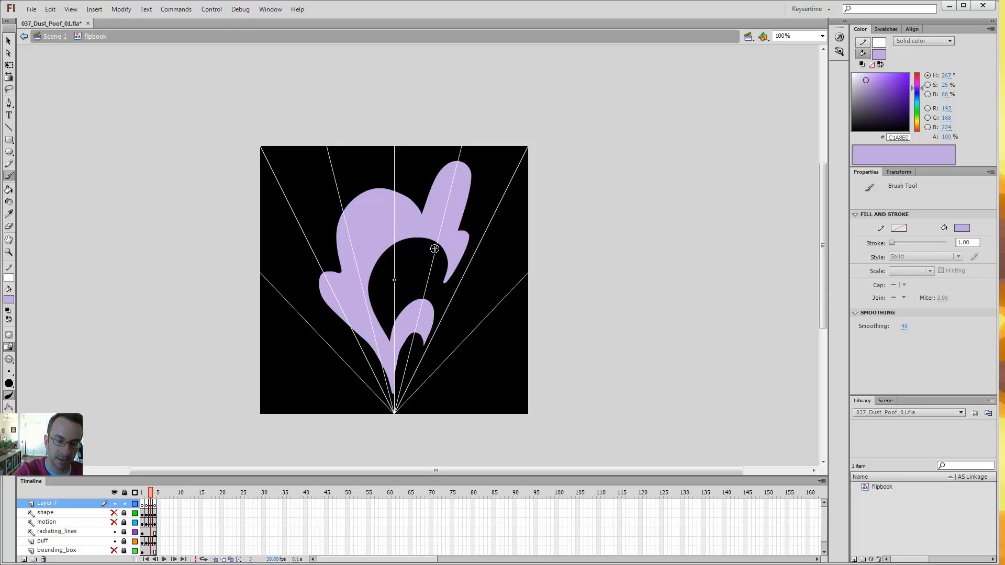
key(comma)
key(comma)
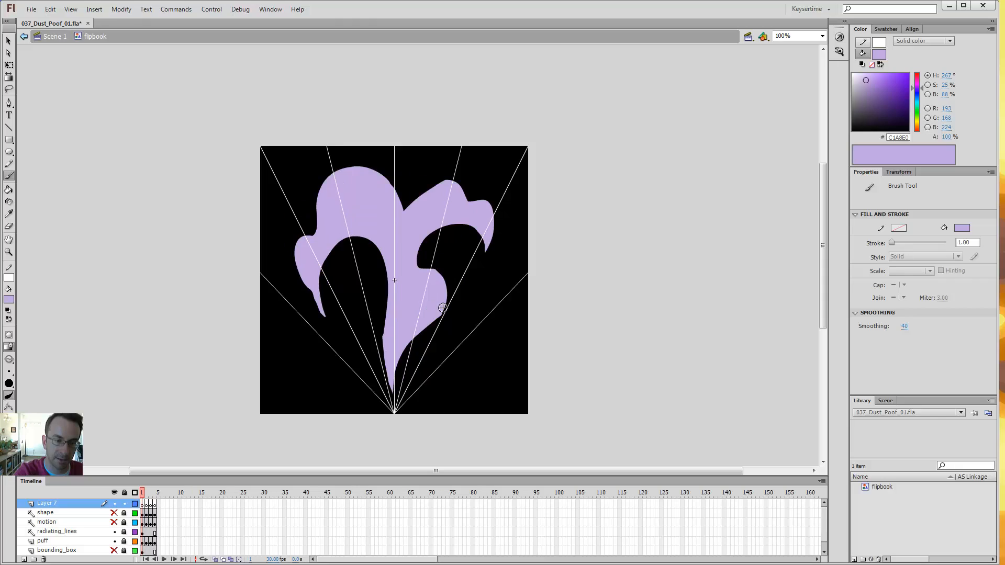
drag(307, 201, 312, 223)
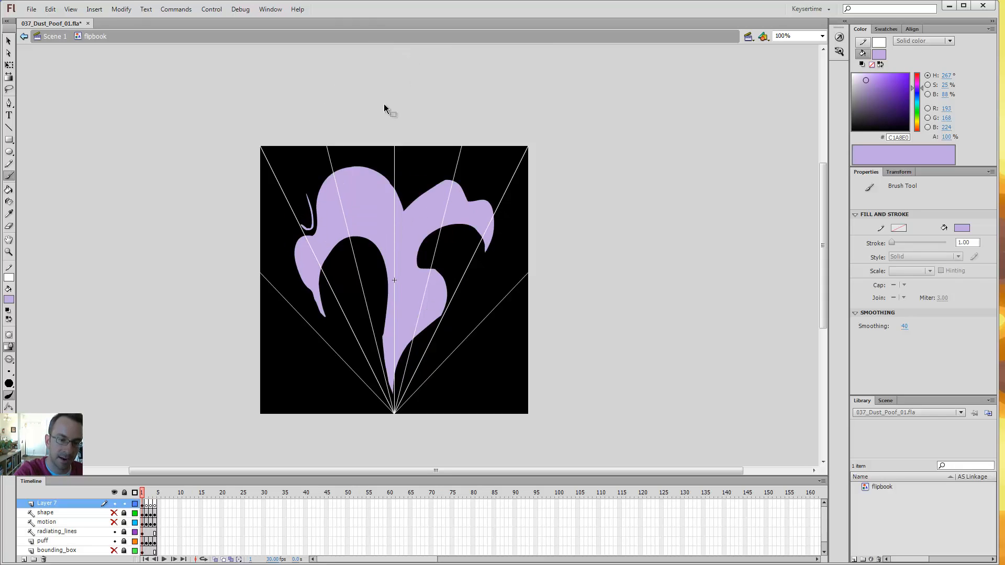
key(ctrl+z)
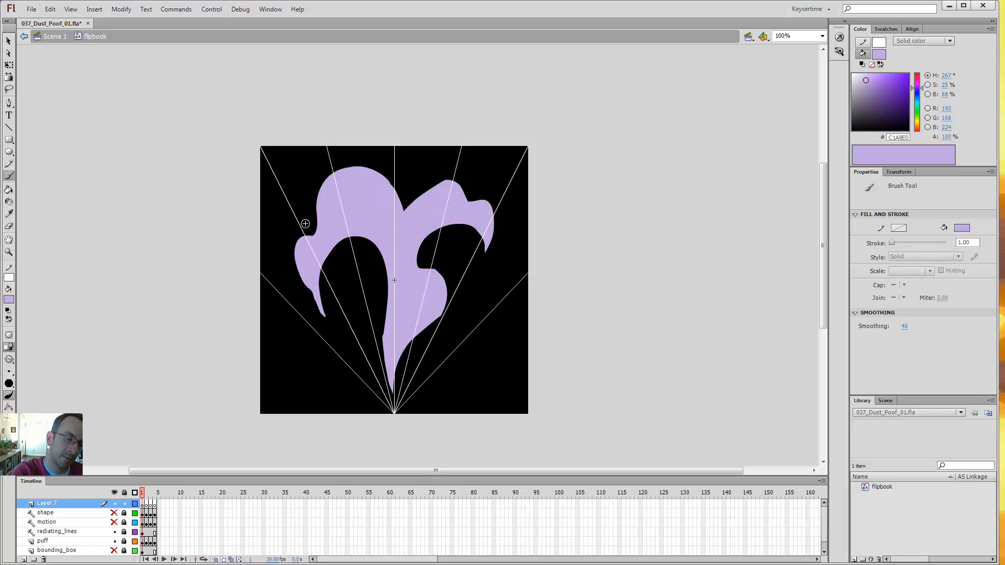
drag(305, 224, 320, 230)
key(ctrl+z)
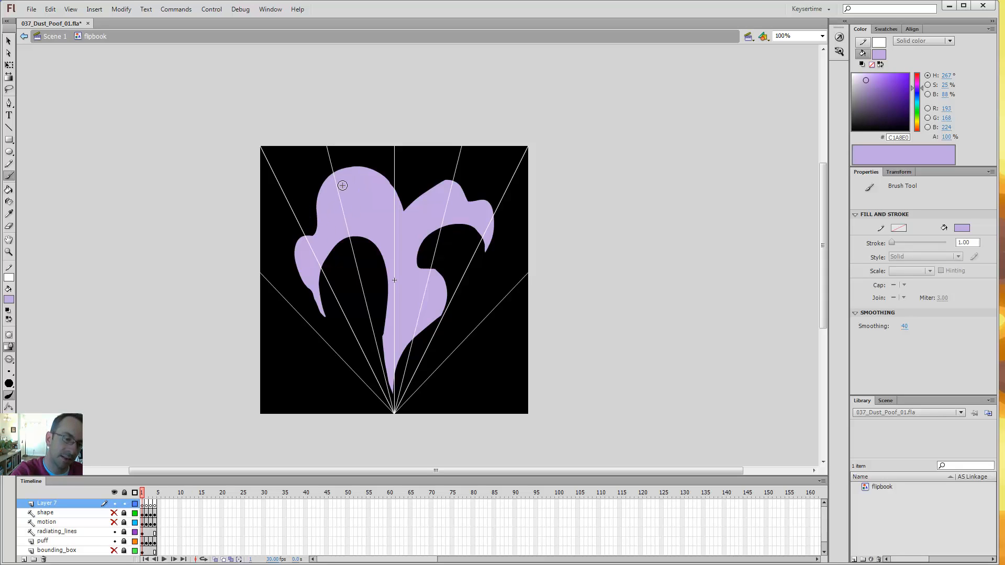
mouse_move(318, 184)
mouse_down()
mouse_move(316, 217)
mouse_move(290, 244)
mouse_move(279, 265)
mouse_up()
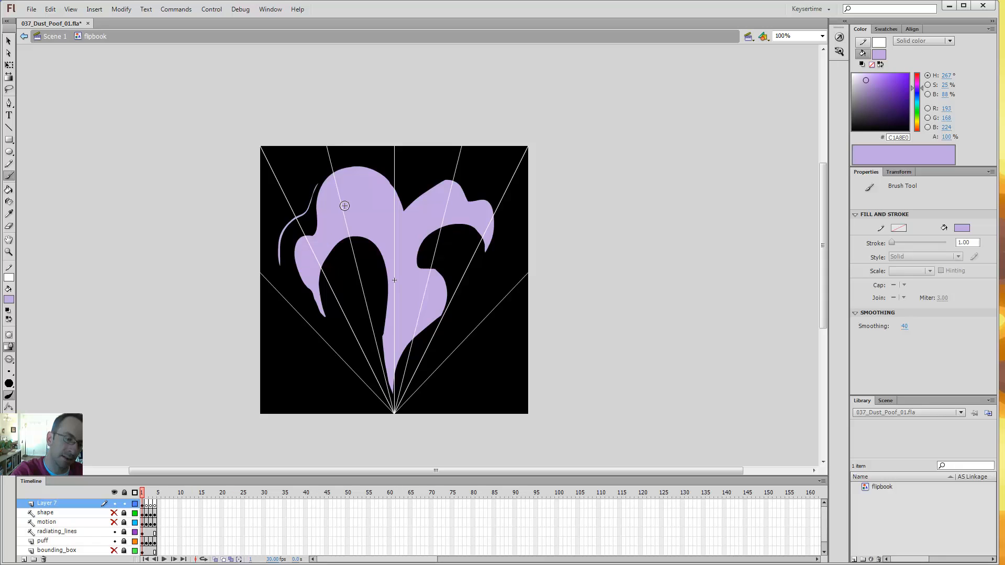
key(ctrl+z)
drag(312, 226, 297, 207)
key(ctrl+z)
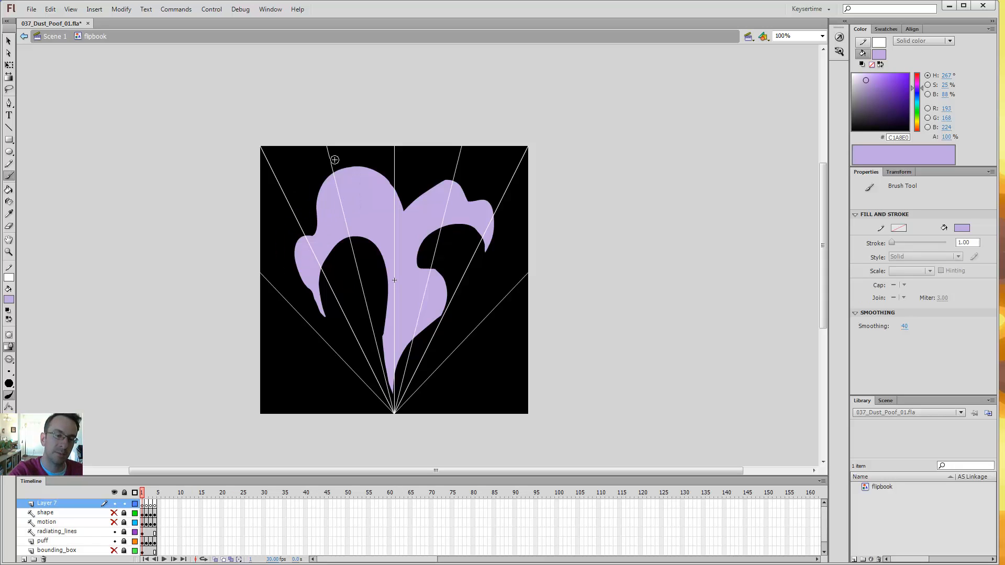
Unlock the puff layer, try erasing a concave curve from the puff's left edge, brush strokes beside it, and undo everything drawn or erased
key(e)
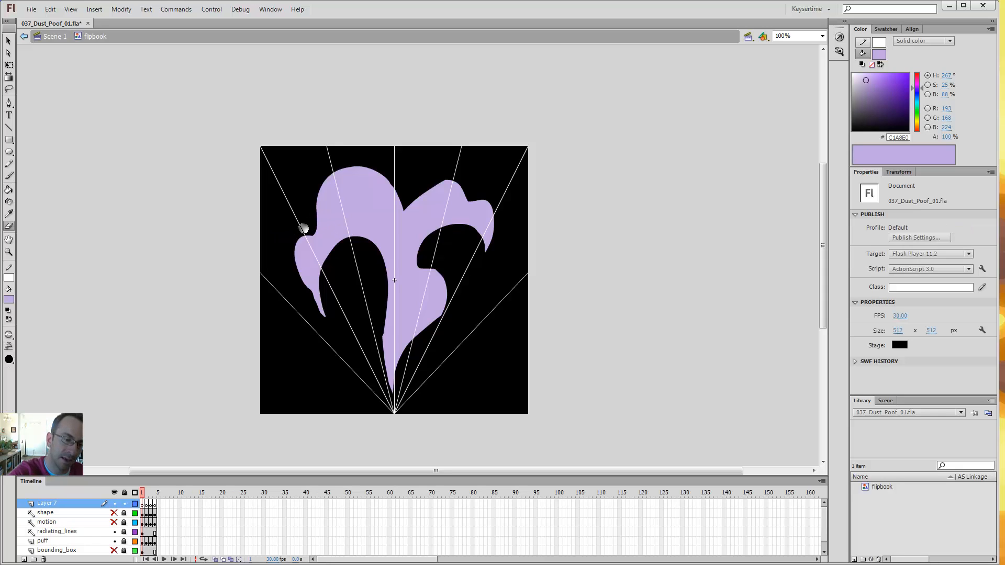
click(124, 541)
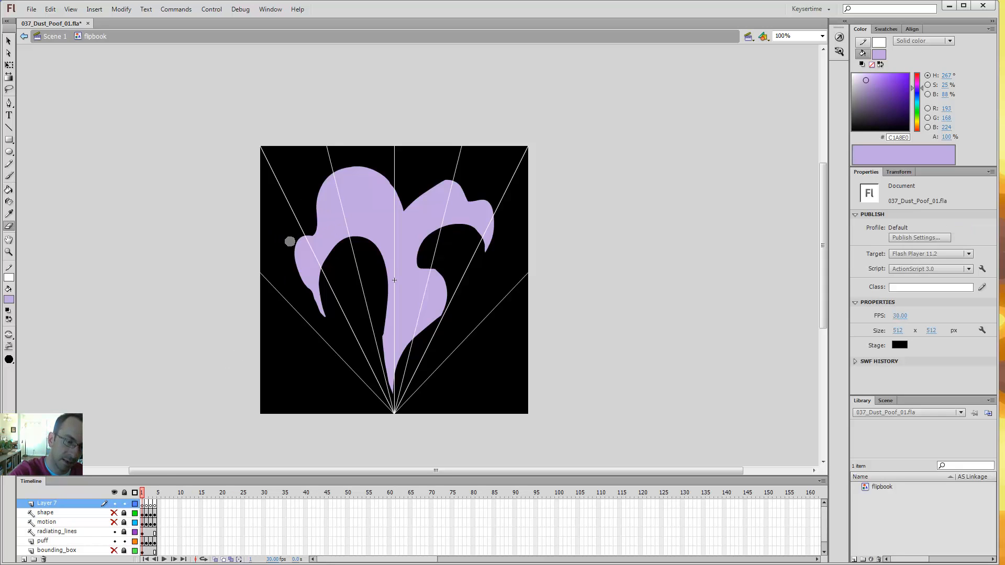
mouse_move(289, 254)
mouse_down()
mouse_move(327, 208)
mouse_move(322, 168)
mouse_move(320, 204)
mouse_up()
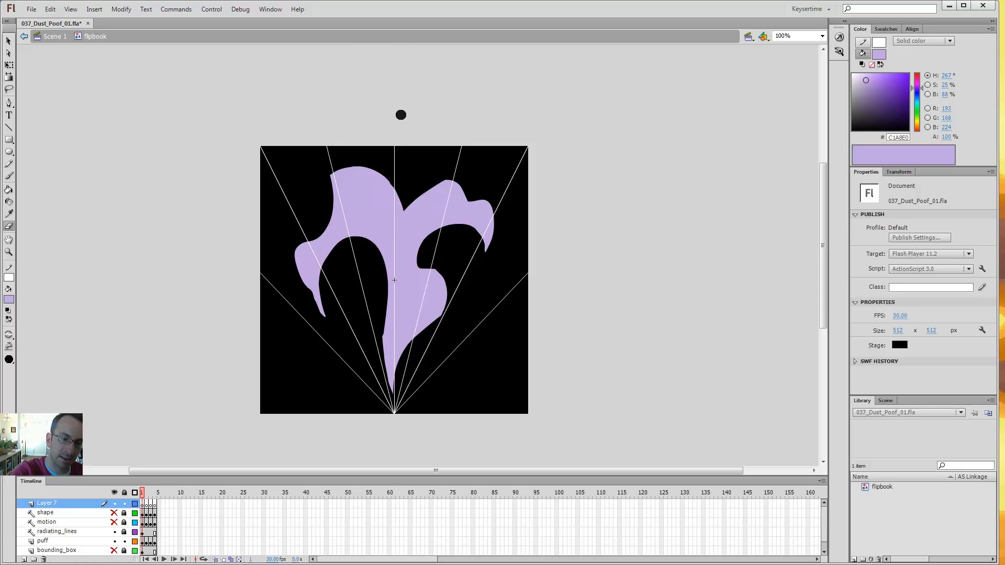
key(b)
mouse_move(297, 183)
mouse_down()
mouse_move(323, 224)
mouse_move(314, 218)
mouse_up()
key(ctrl+z)
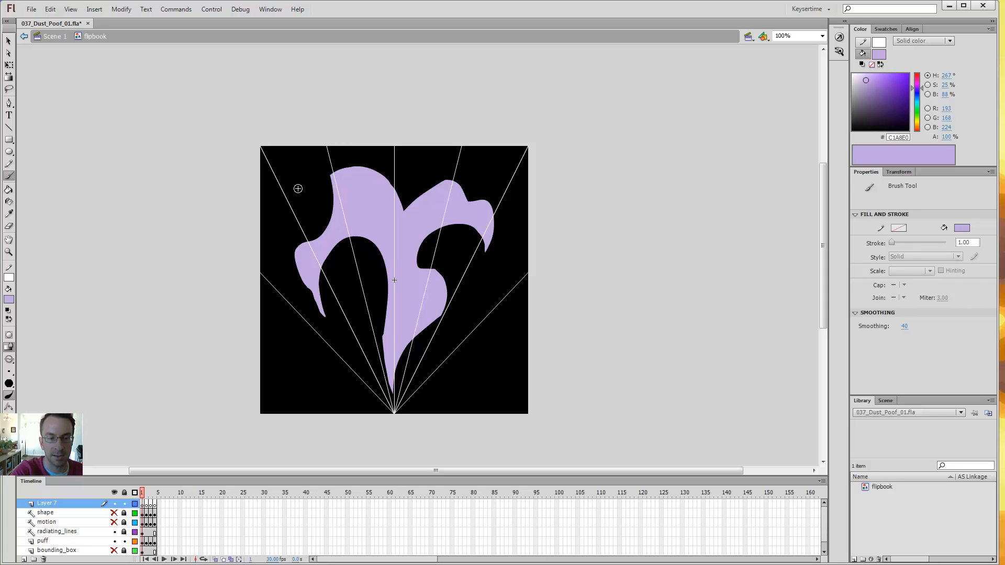
drag(294, 182, 313, 212)
key(ctrl+z)
key(ctrl+z)
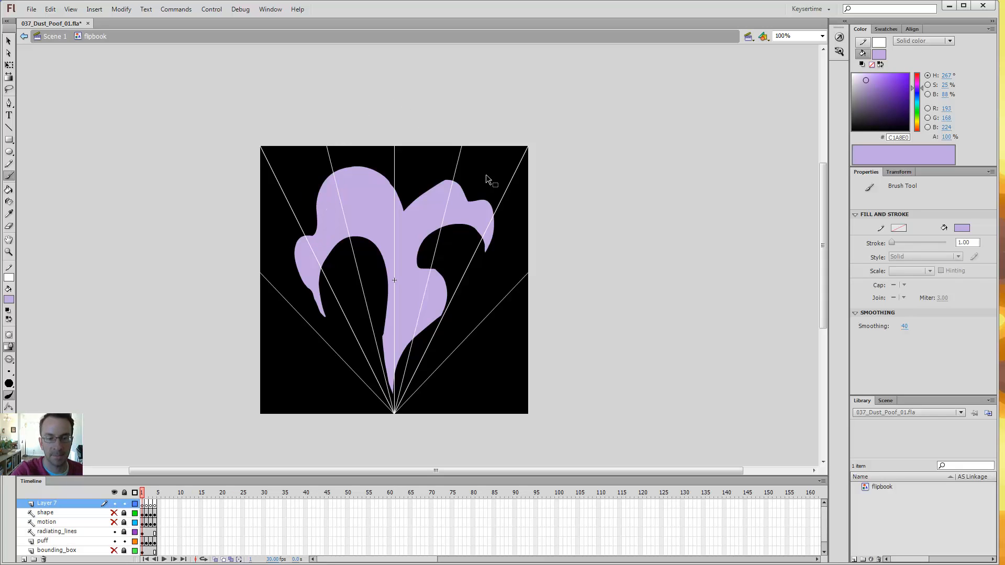
Show the motion layer instead of the radiating_lines layer, and set the brush fill colour to red (FF0000)
click(114, 532)
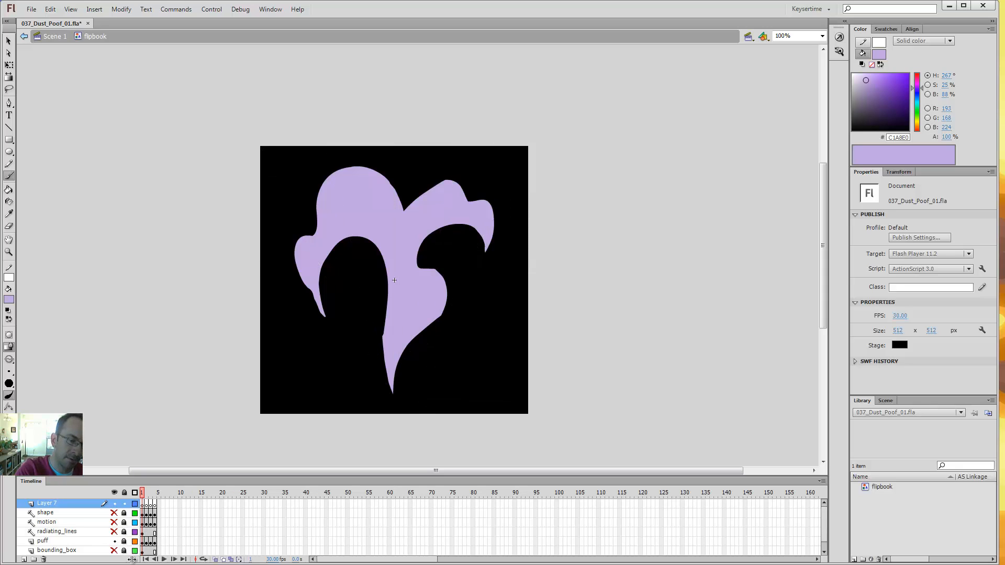
click(114, 523)
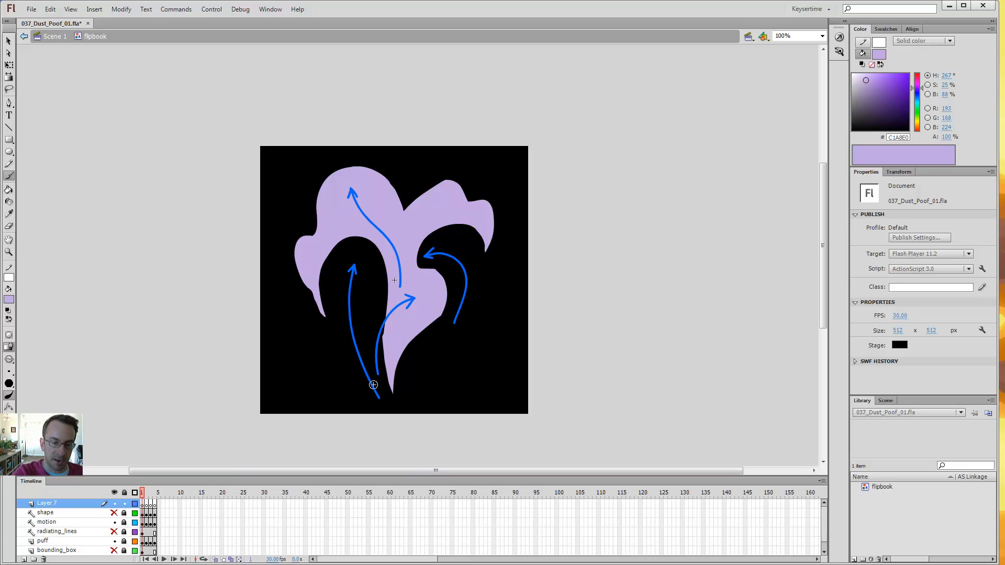
click(9, 299)
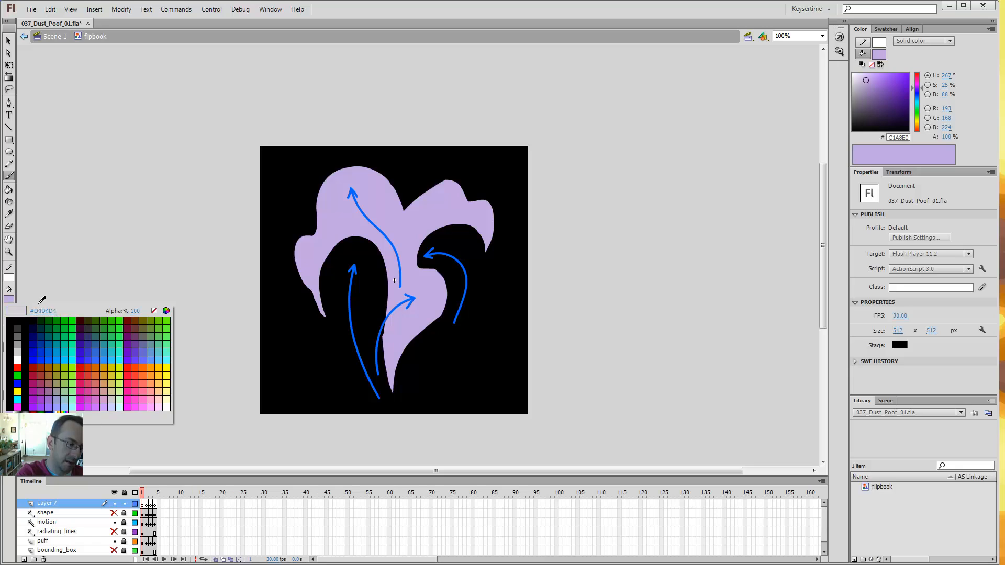
click(18, 368)
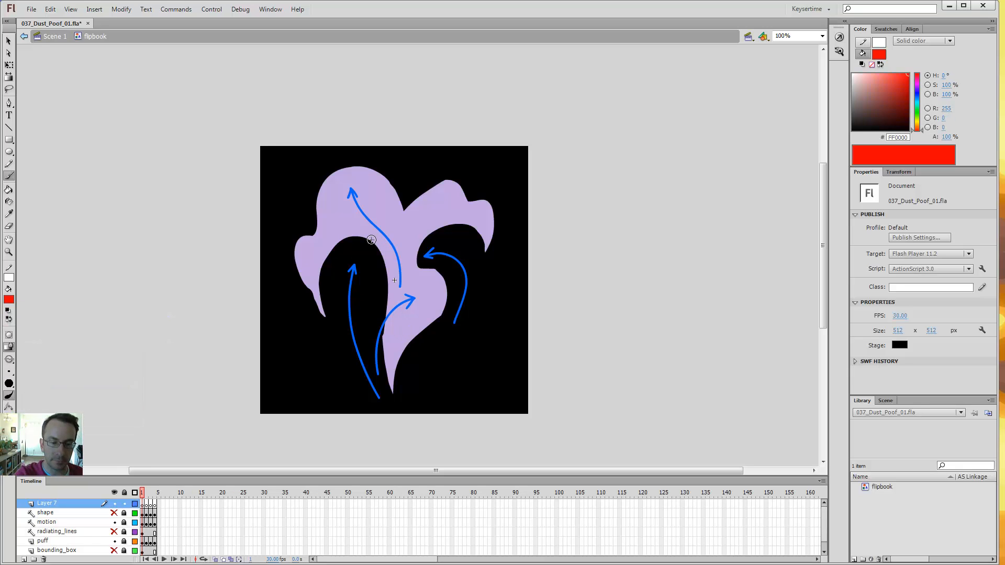
Brush trial red strokes following the blue motion arrows and the puff's right-hand curves on frame 1, undoing each one
mouse_move(385, 388)
mouse_down()
mouse_move(402, 321)
mouse_move(414, 300)
mouse_up()
key(ctrl+z)
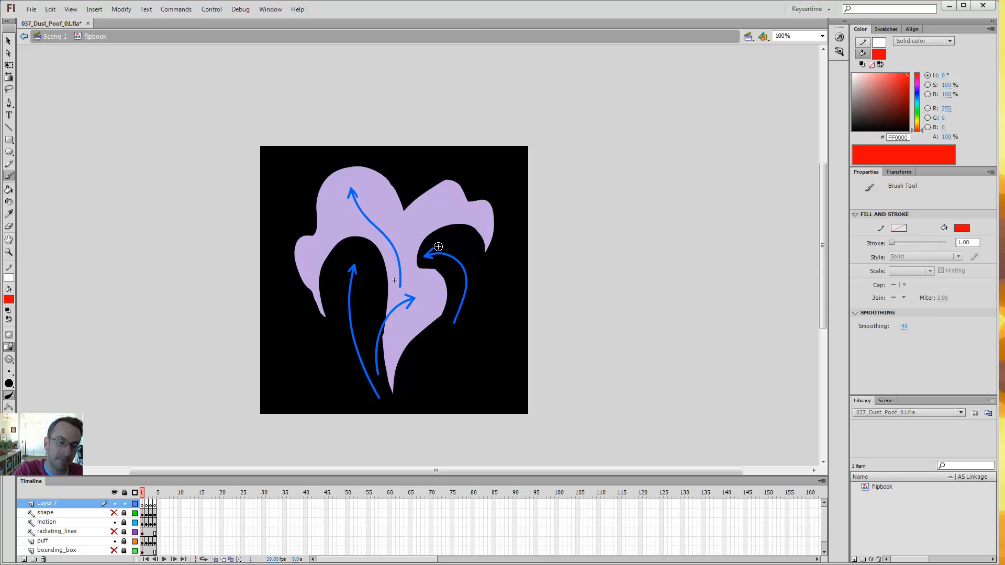
mouse_move(378, 374)
mouse_down()
mouse_move(396, 322)
mouse_move(438, 299)
mouse_move(430, 310)
mouse_move(446, 288)
mouse_move(434, 338)
mouse_move(440, 274)
mouse_up()
key(ctrl+z)
key(ctrl+z)
drag(448, 329, 474, 265)
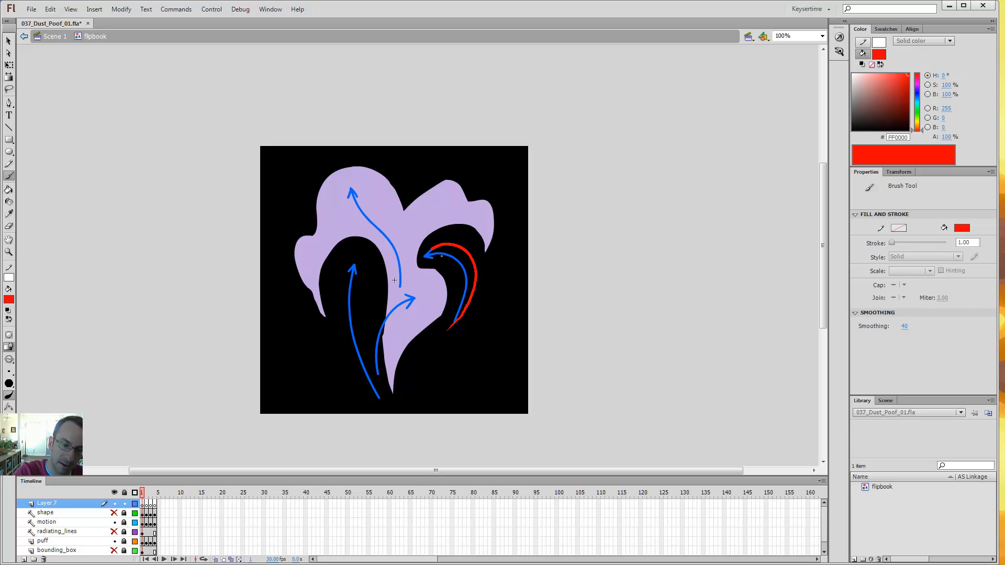
key(ctrl+z)
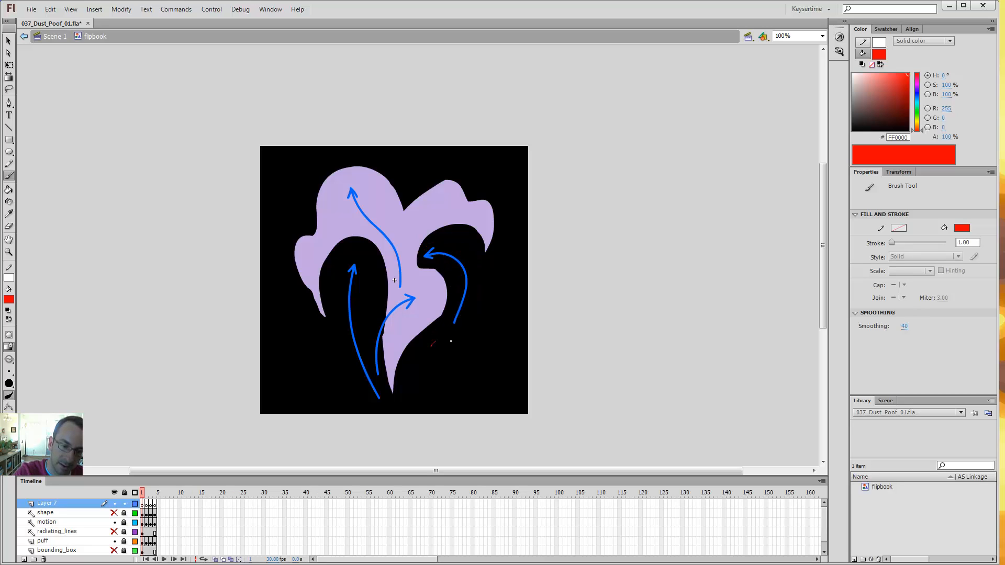
drag(431, 346, 445, 239)
mouse_move(409, 362)
mouse_down()
mouse_move(404, 343)
mouse_move(443, 282)
mouse_up()
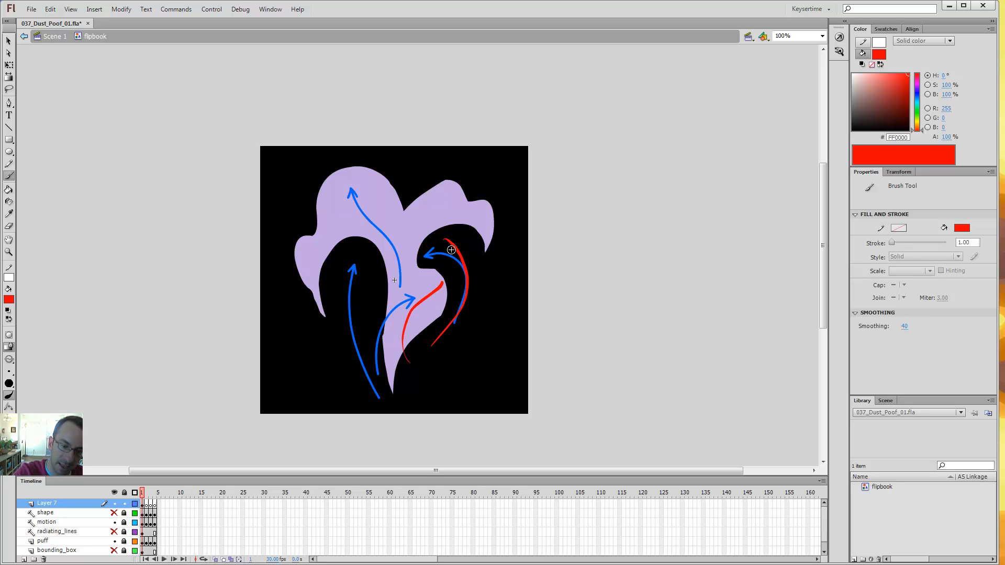
key(ctrl+z)
key(ctrl+z)
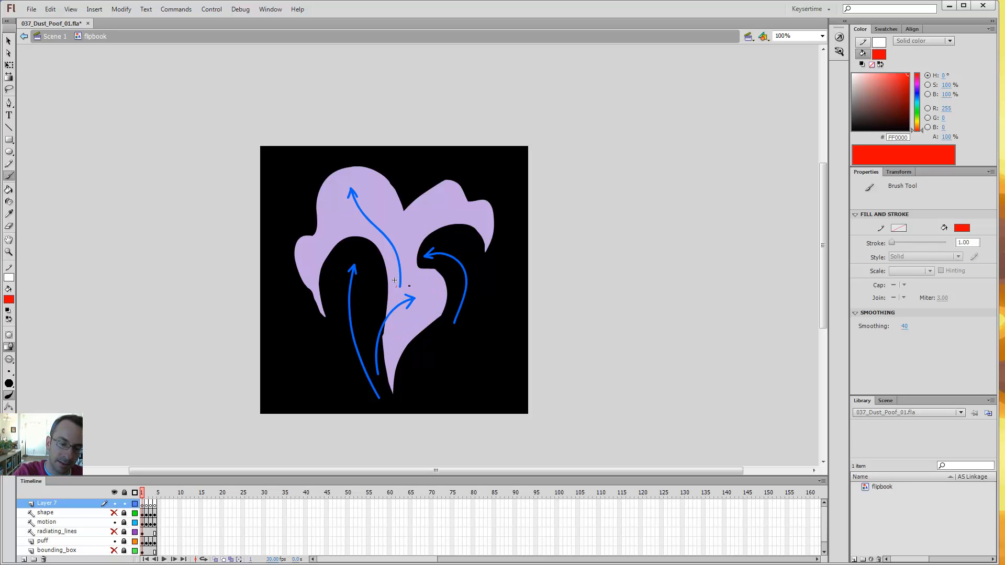
Brush trial red strokes over the puff's centre and beside the curved right-hand motion arrow on frame 1, undoing each one
mouse_move(398, 287)
mouse_down()
mouse_move(441, 281)
mouse_move(452, 315)
mouse_move(434, 338)
mouse_move(448, 291)
mouse_move(421, 343)
mouse_move(446, 325)
mouse_move(449, 292)
mouse_move(420, 277)
mouse_move(427, 261)
mouse_move(443, 285)
mouse_up()
key(ctrl+z)
key(ctrl+z)
drag(454, 333, 451, 251)
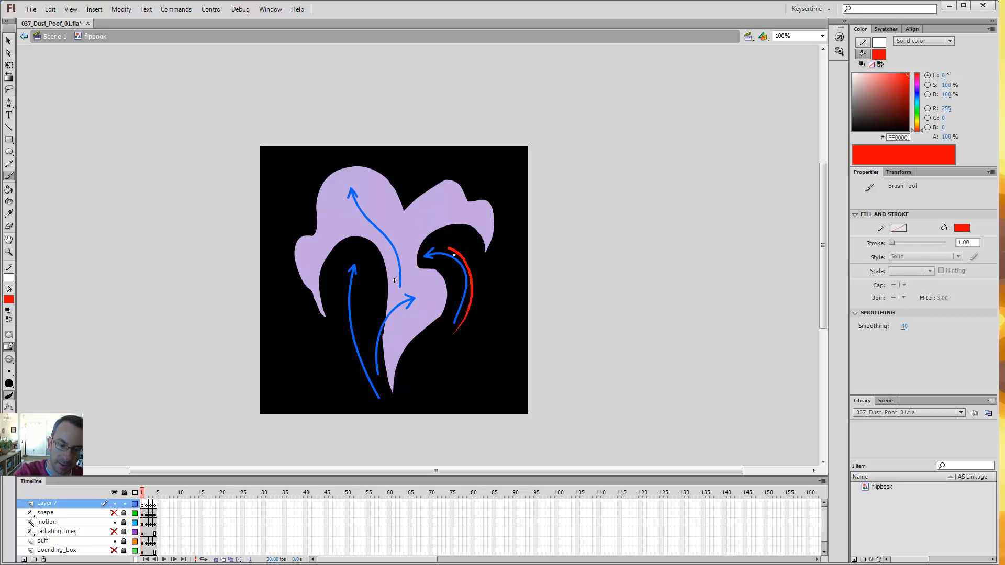
key(ctrl+z)
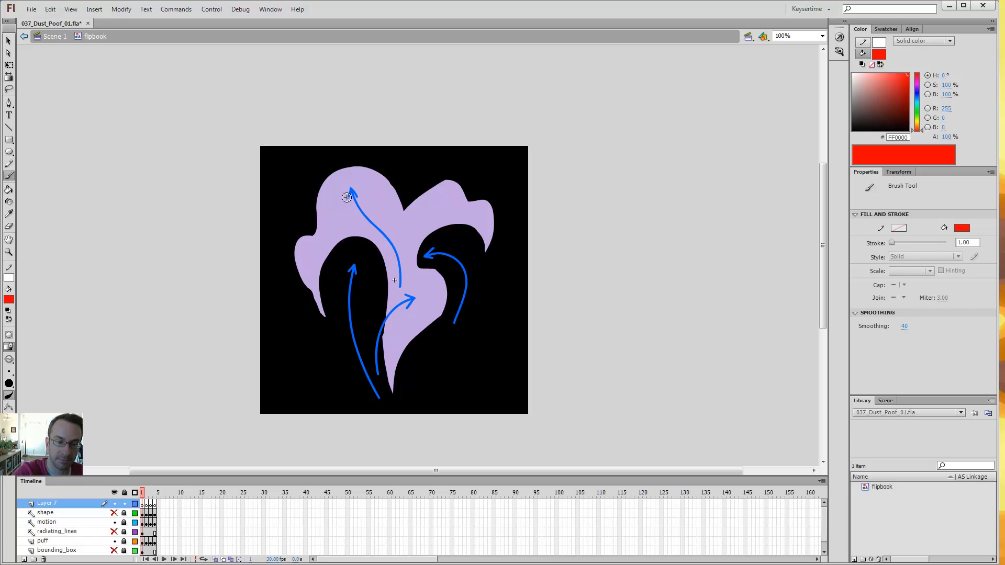
Trace the central motion arrow in red and brush a short red arrow inside the hollow beside it, then delete both
mouse_move(398, 278)
mouse_down()
mouse_move(398, 245)
mouse_move(356, 209)
mouse_move(347, 169)
mouse_up()
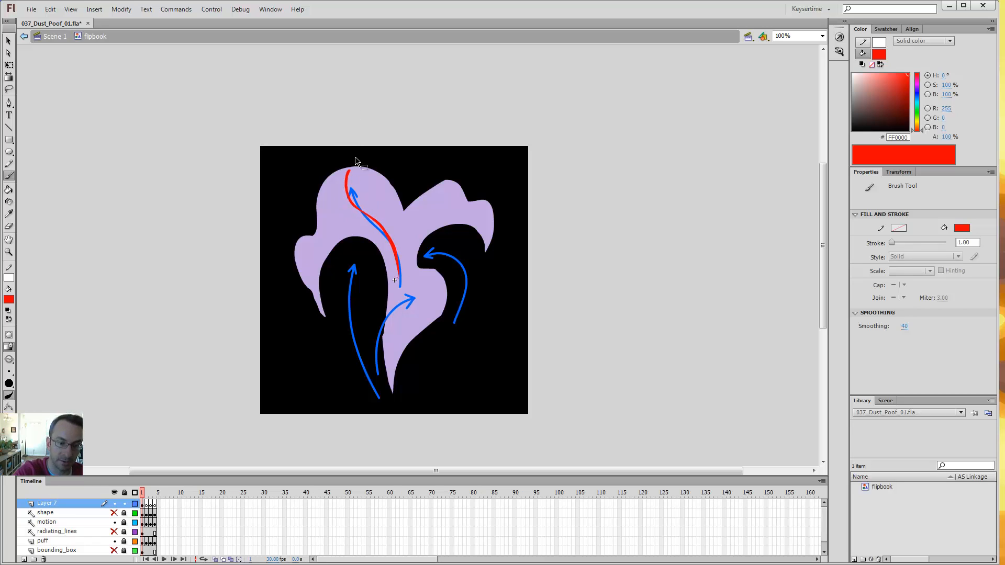
key(ctrl+z)
mouse_move(401, 285)
mouse_down()
mouse_move(399, 256)
mouse_move(351, 190)
mouse_up()
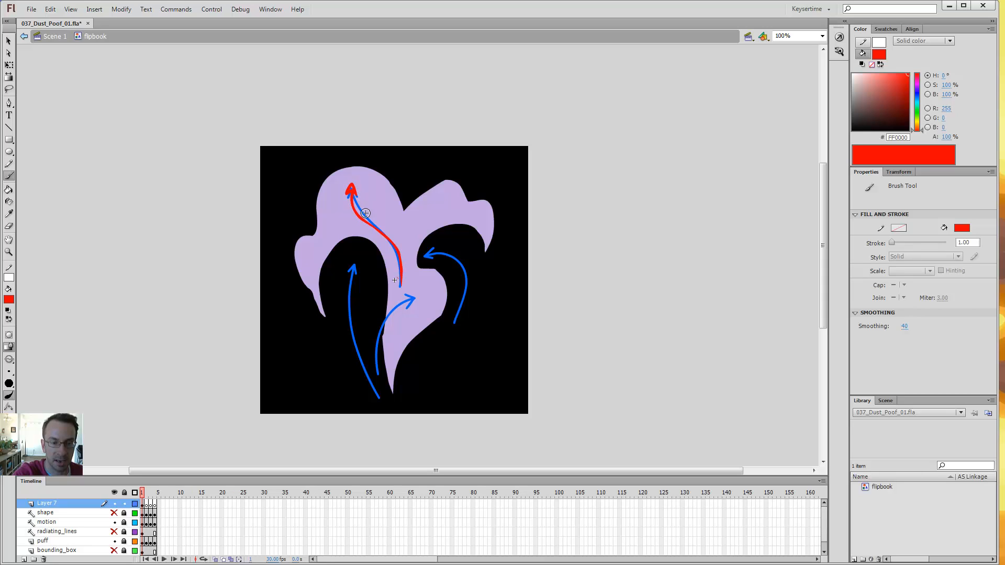
drag(361, 326, 378, 255)
key(v)
click(397, 256)
key(Delete)
click(373, 264)
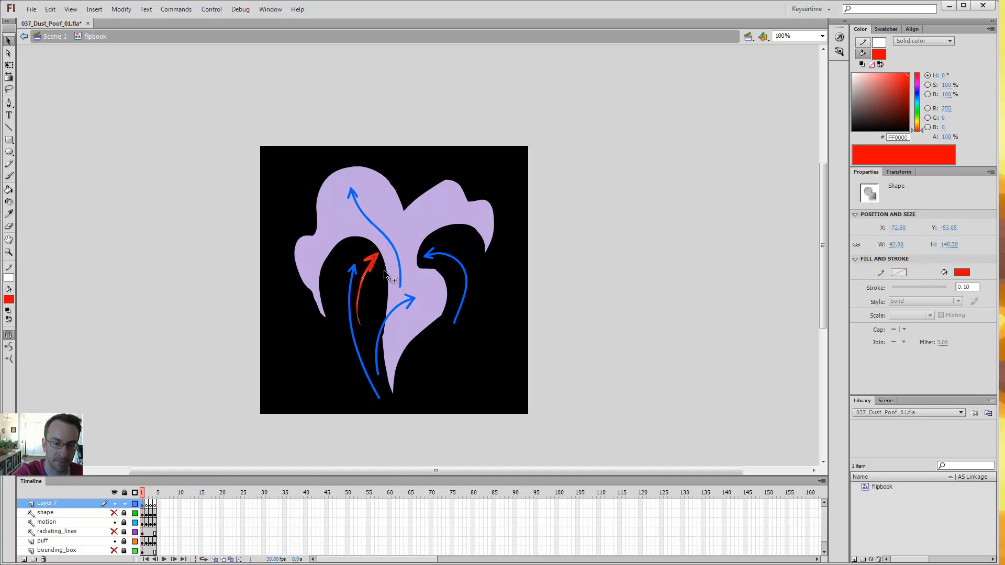
key(Delete)
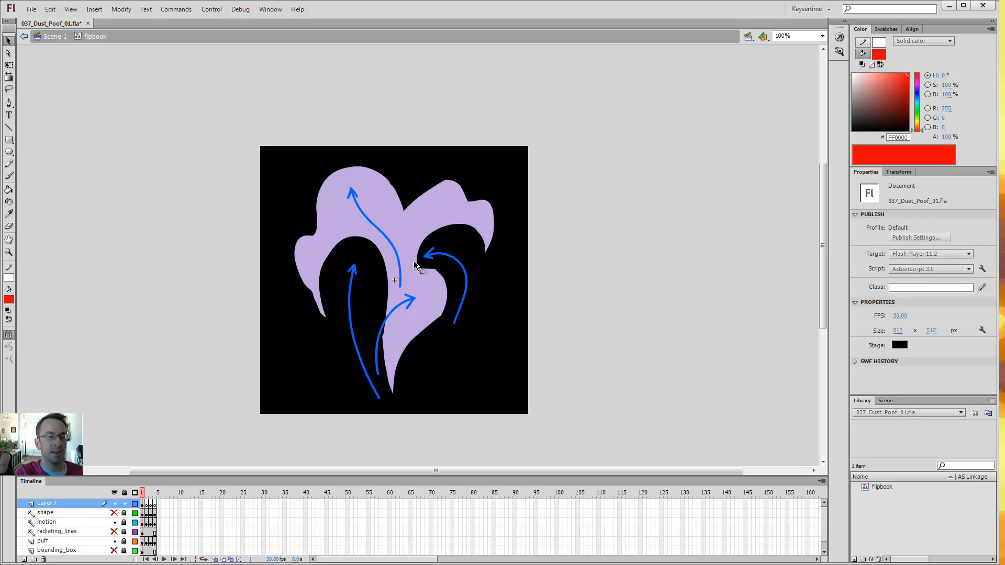
On frame 2, brush trial red strokes along the motion arrows on the puff's left side, undoing each one
key(period)
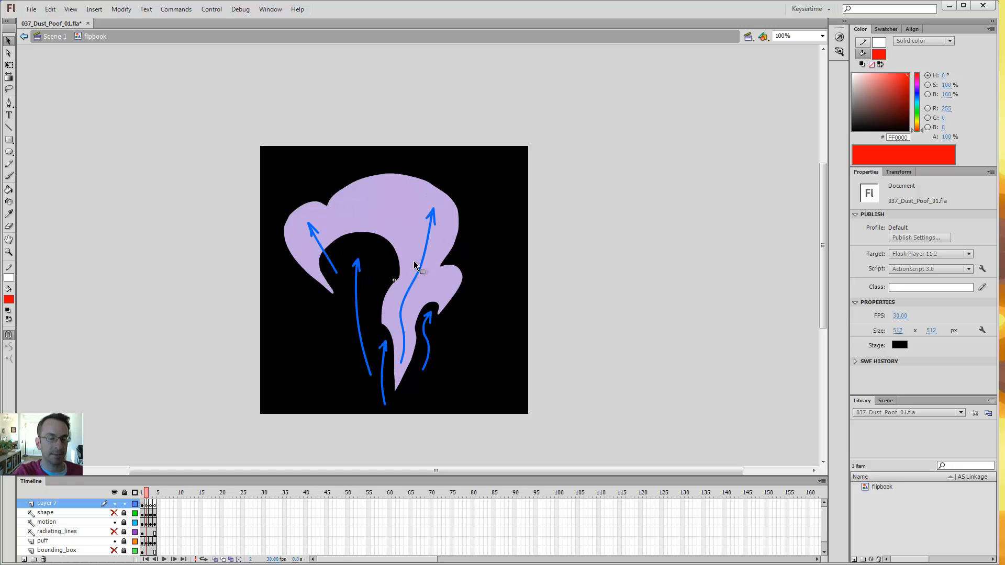
key(b)
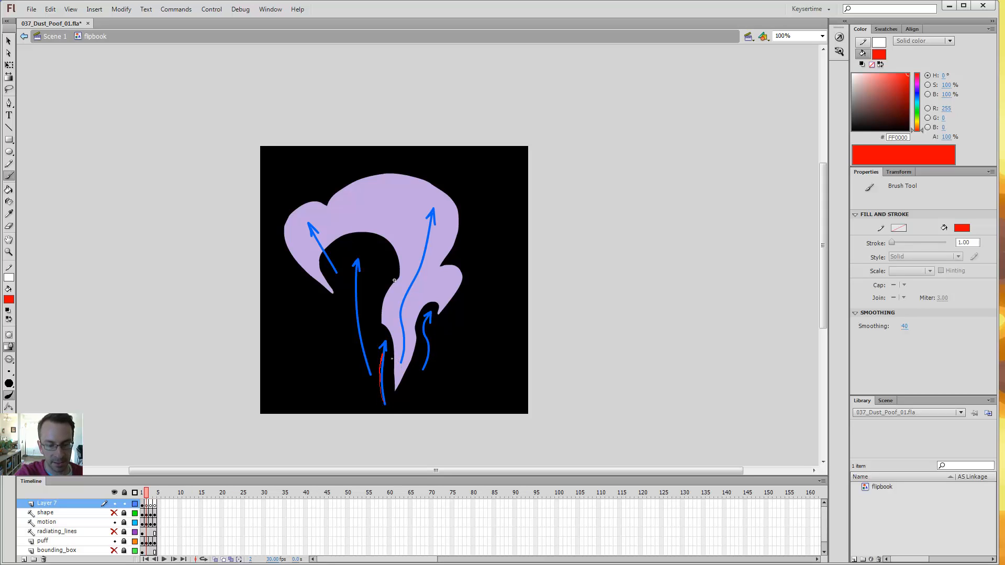
key(ctrl+z)
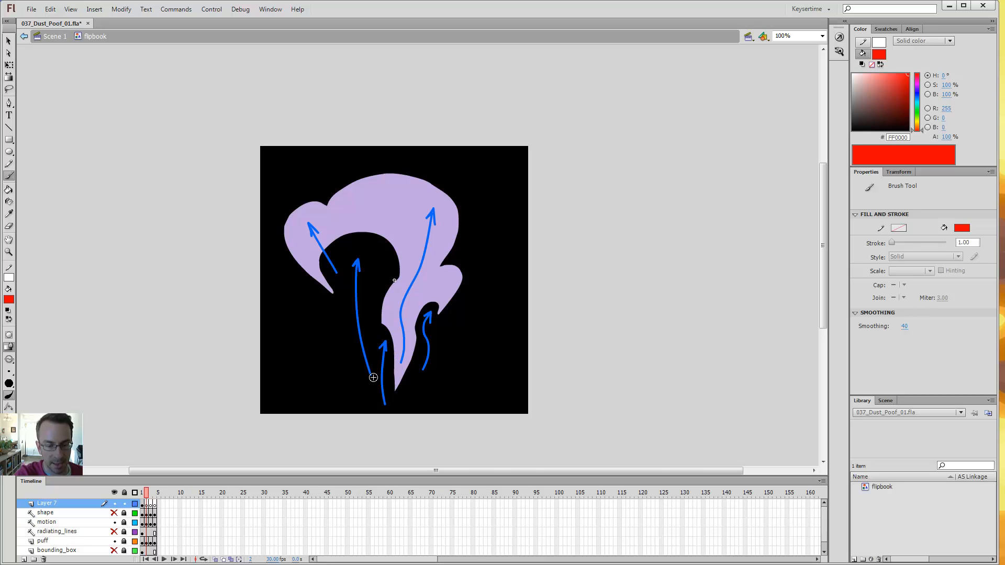
mouse_move(372, 376)
mouse_down()
mouse_move(343, 286)
mouse_move(374, 238)
mouse_move(388, 273)
mouse_move(370, 308)
mouse_up()
key(ctrl+z)
key(ctrl+z)
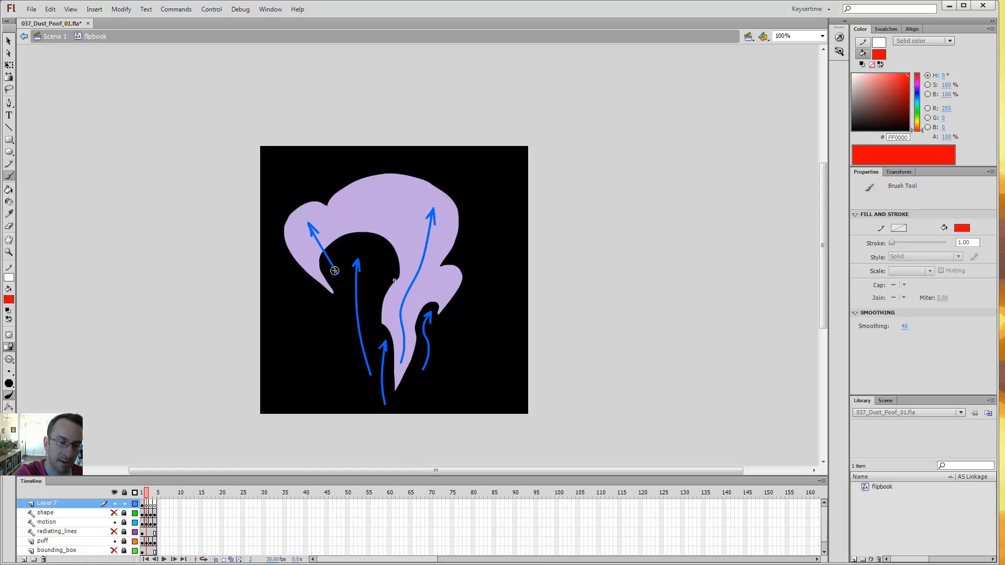
key(ctrl+z)
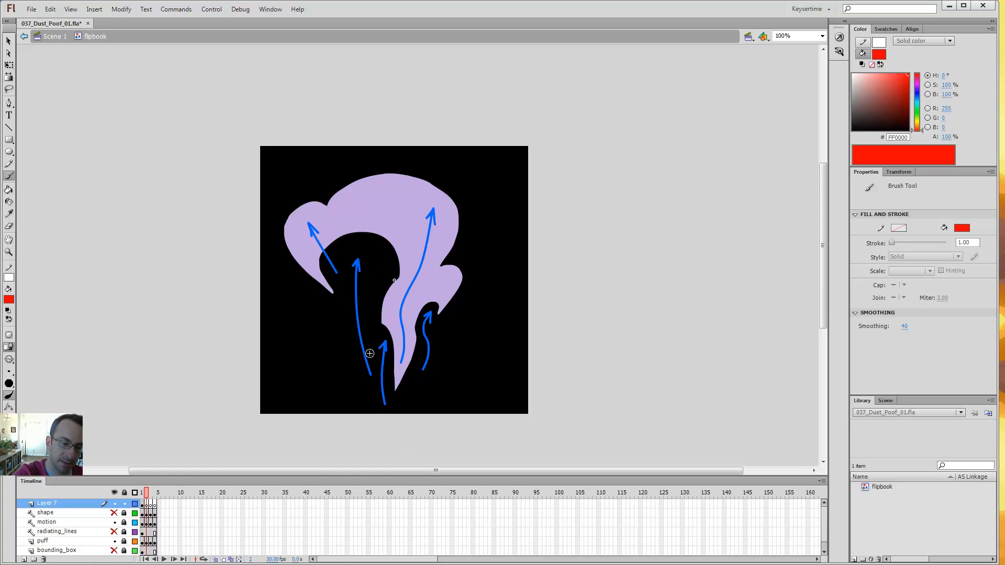
drag(372, 362, 310, 225)
key(ctrl+z)
drag(335, 272, 305, 231)
key(ctrl+z)
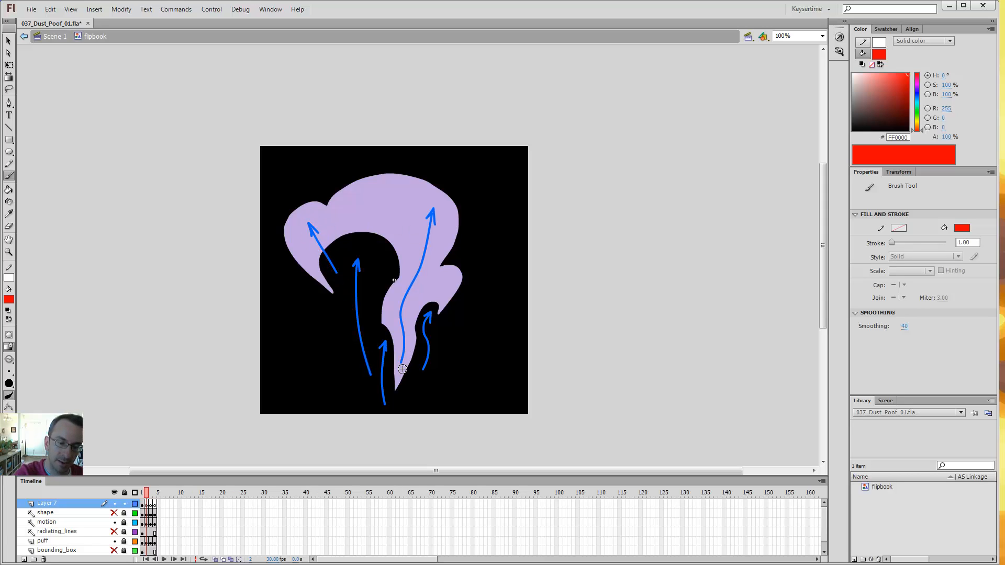
Trace frame 2's long central motion arrow and the small wavy one beside it in red, undoing both
drag(404, 356, 405, 344)
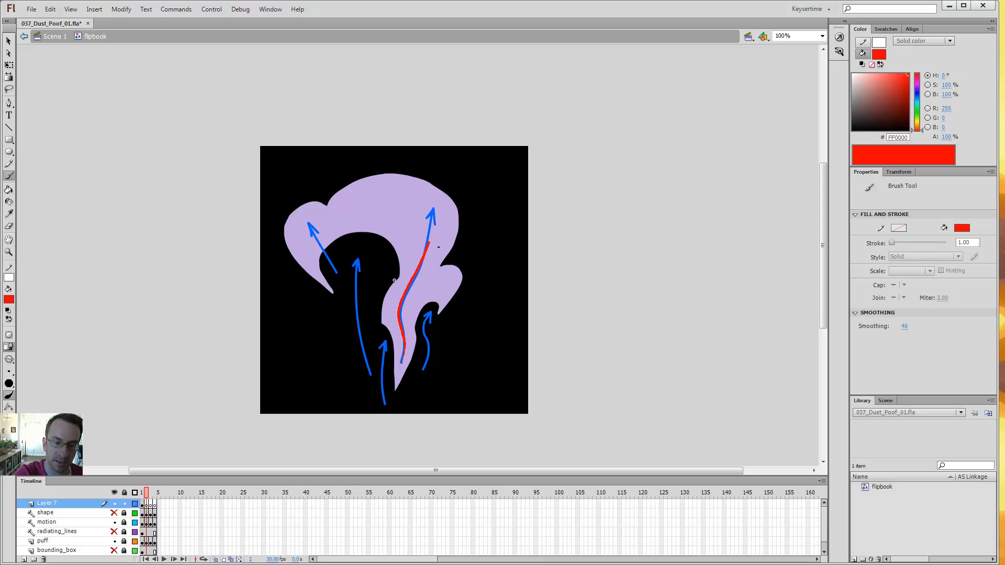
mouse_move(434, 210)
mouse_down()
mouse_move(428, 250)
mouse_move(421, 218)
mouse_up()
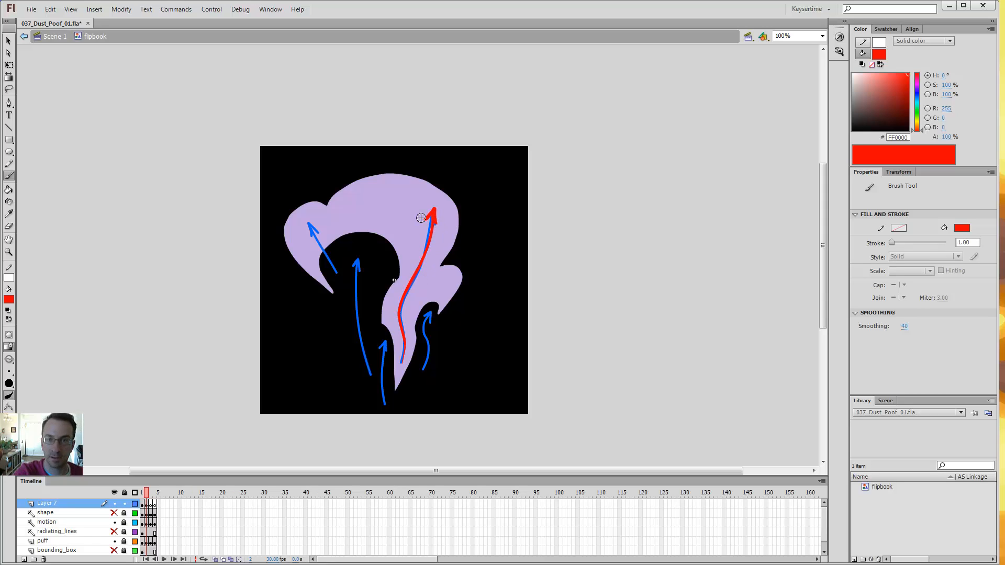
key(ctrl+z)
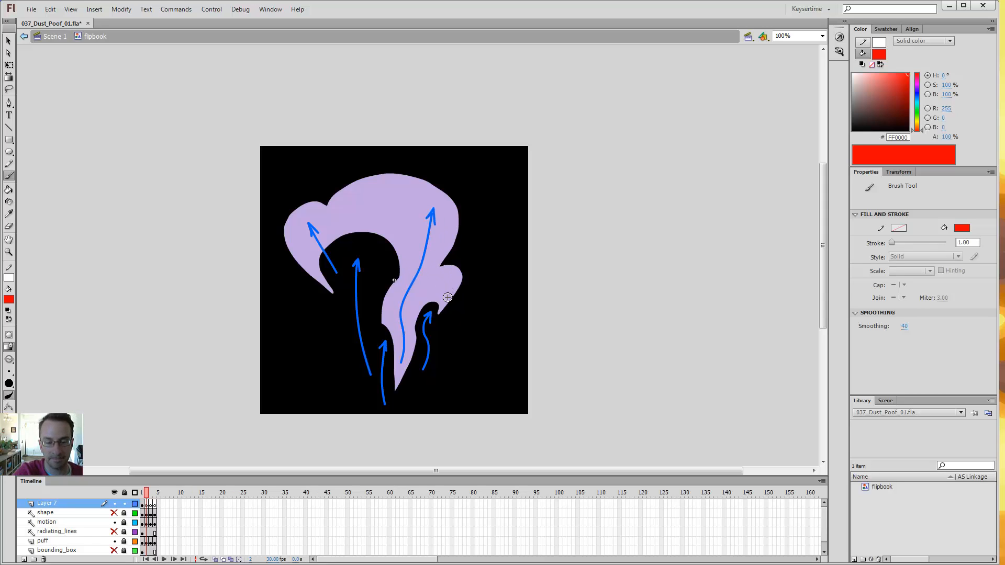
drag(423, 371, 428, 316)
key(ctrl+z)
On frame 3, brush trial red strokes along the left, middle and lower-right motion arrows, undoing each one
key(.)
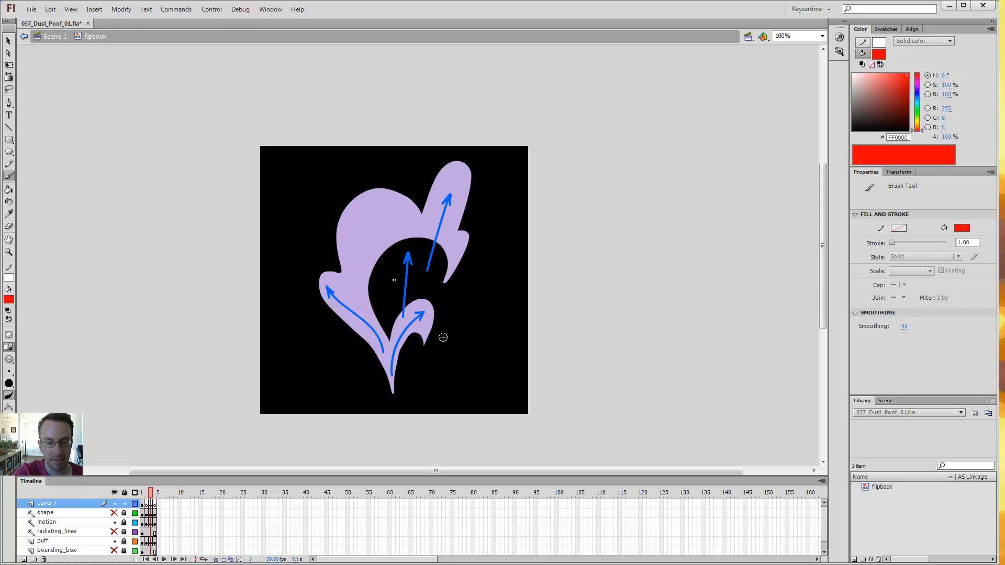
mouse_move(385, 356)
mouse_down()
mouse_move(377, 333)
mouse_move(325, 286)
mouse_up()
key(ctrl+z)
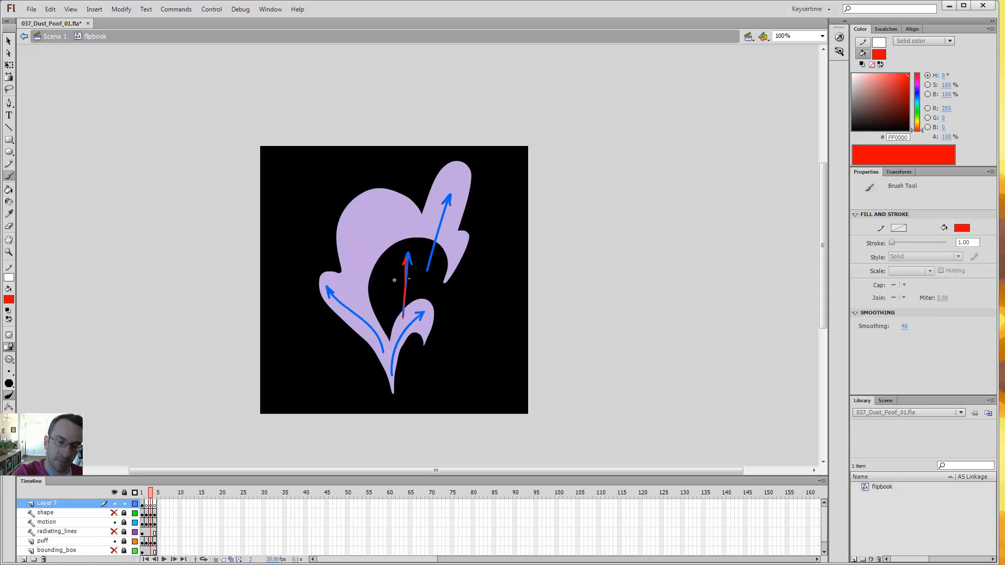
key(ctrl+z)
drag(391, 373, 423, 313)
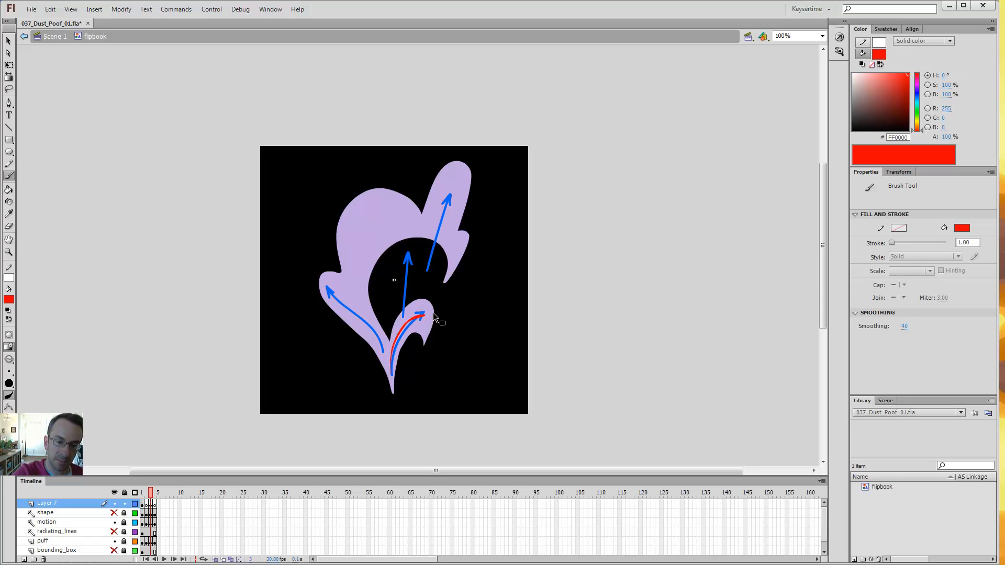
key(ctrl+z)
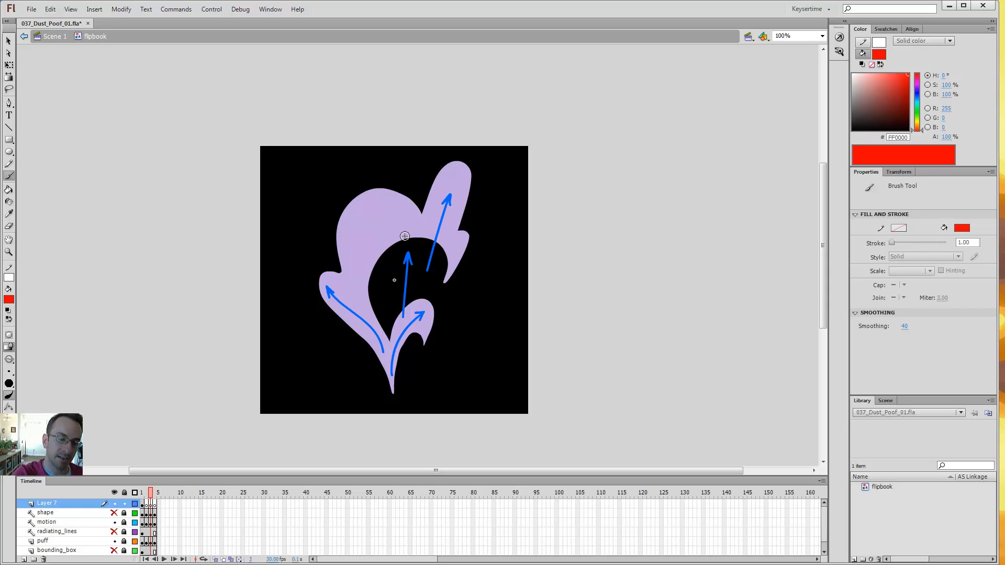
mouse_move(380, 349)
mouse_down()
mouse_move(327, 287)
mouse_move(383, 350)
mouse_up()
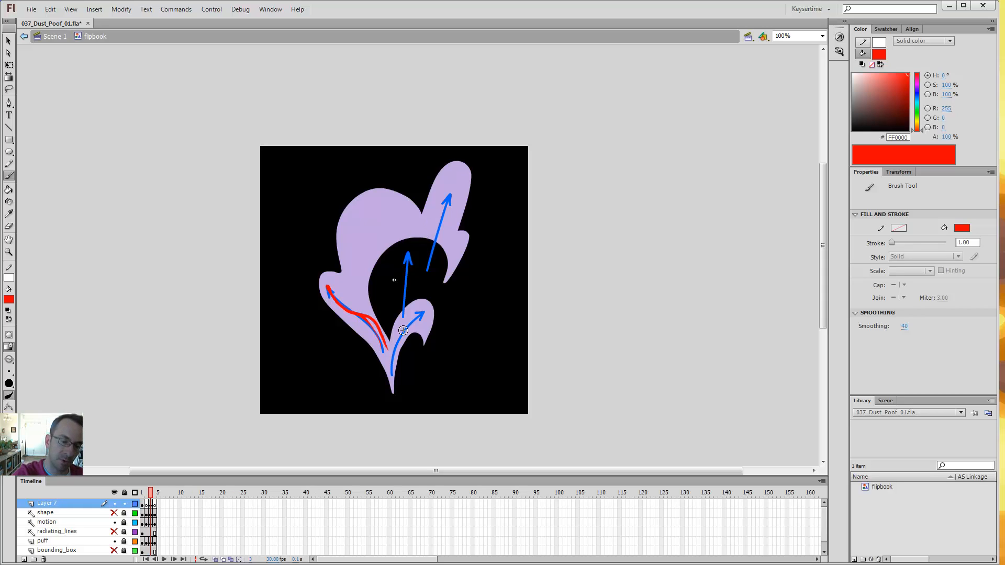
key(ctrl+z)
drag(404, 312, 408, 256)
key(ctrl+z)
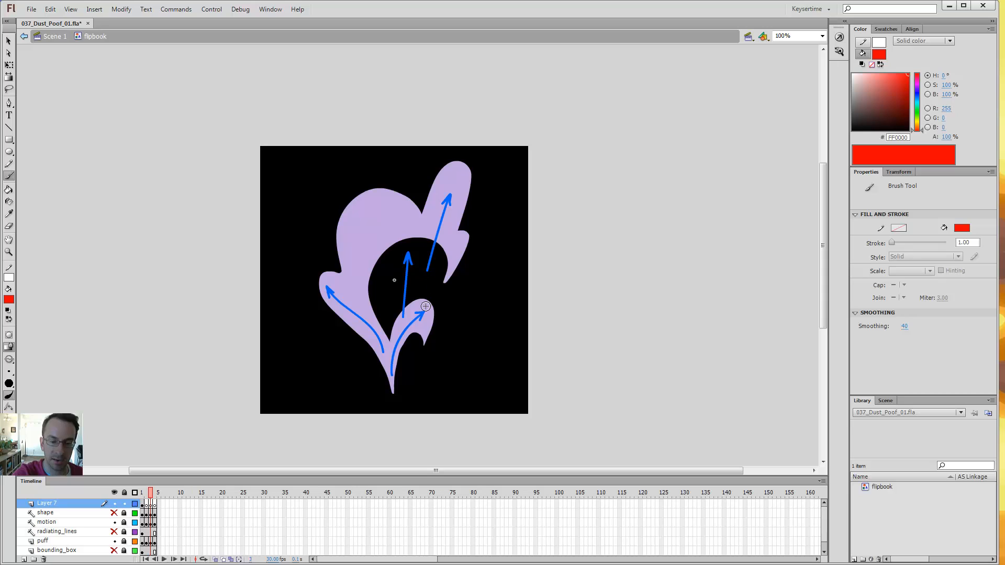
On frame 4, brush trial red strokes along the two lower motion arrows and the curved right-hand one, undoing each one
key(period)
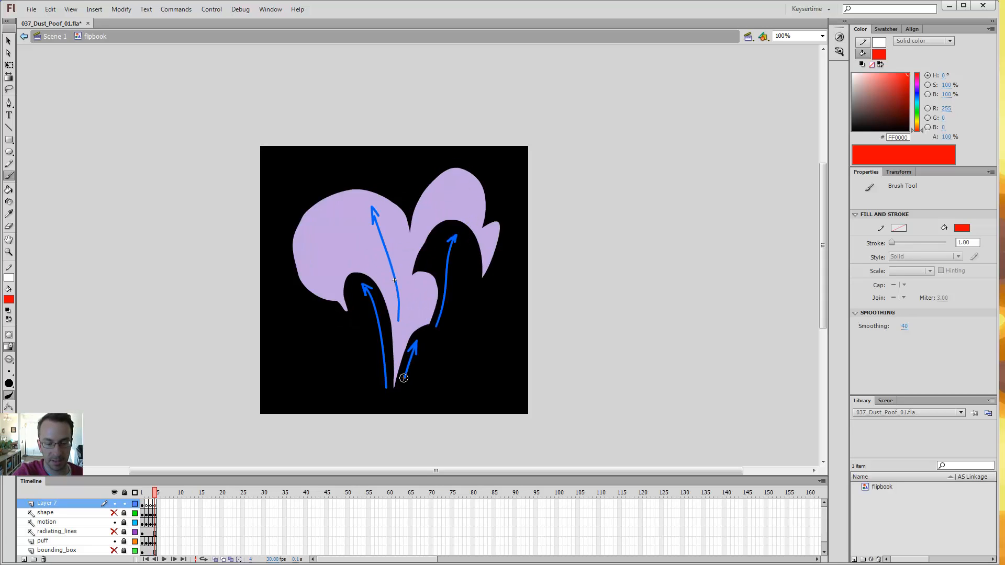
drag(404, 378, 413, 349)
key(ctrl+z)
drag(387, 389, 370, 276)
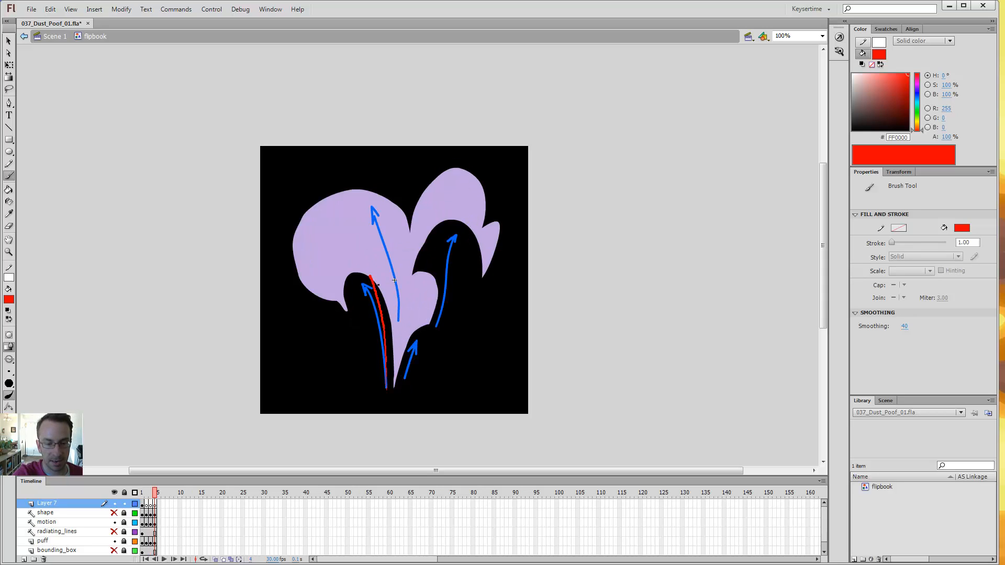
key(ctrl+z)
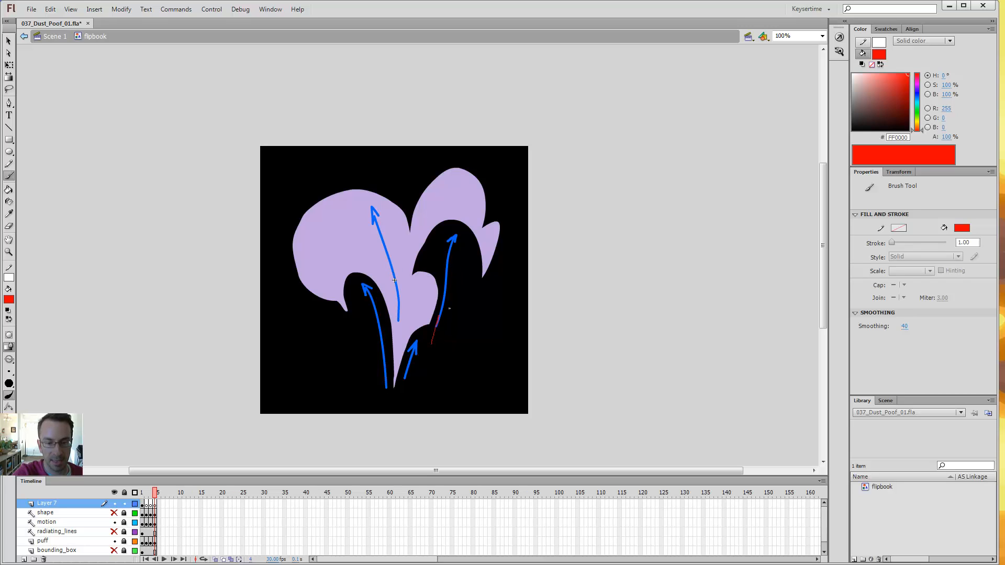
drag(431, 344, 454, 231)
key(ctrl+z)
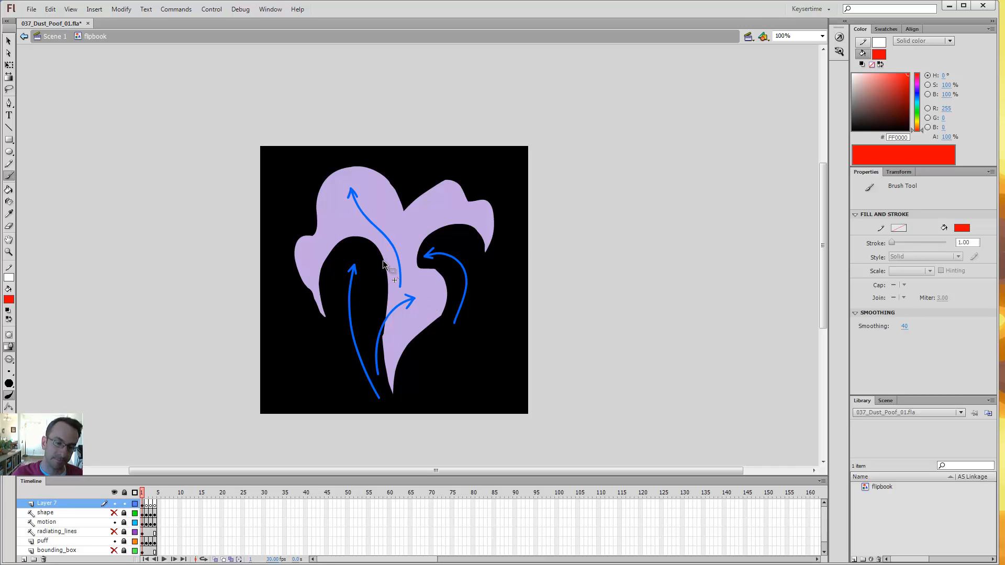
Back on frame 1, hide the motion layer and show the shape layer instead
key(v)
click(535, 413)
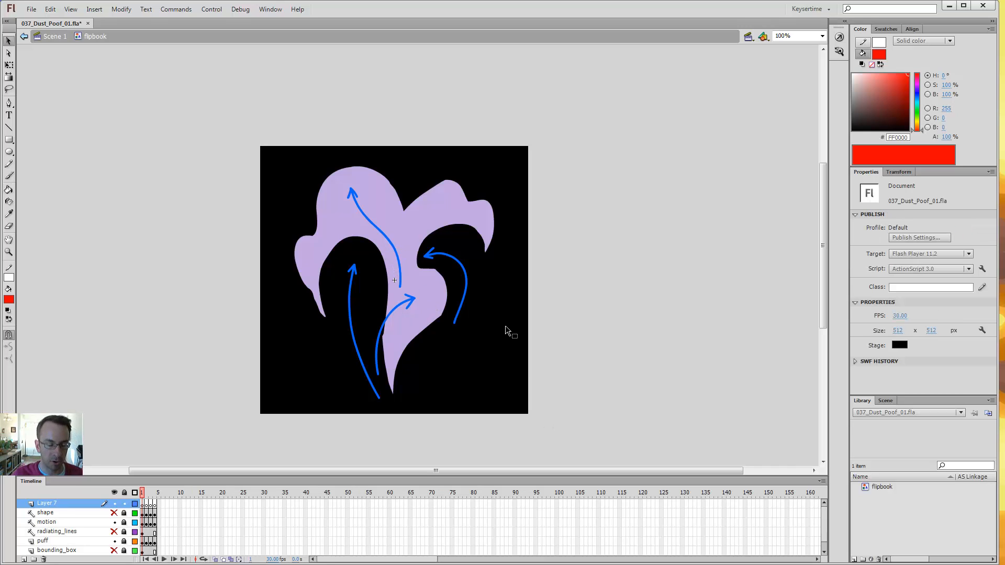
click(114, 522)
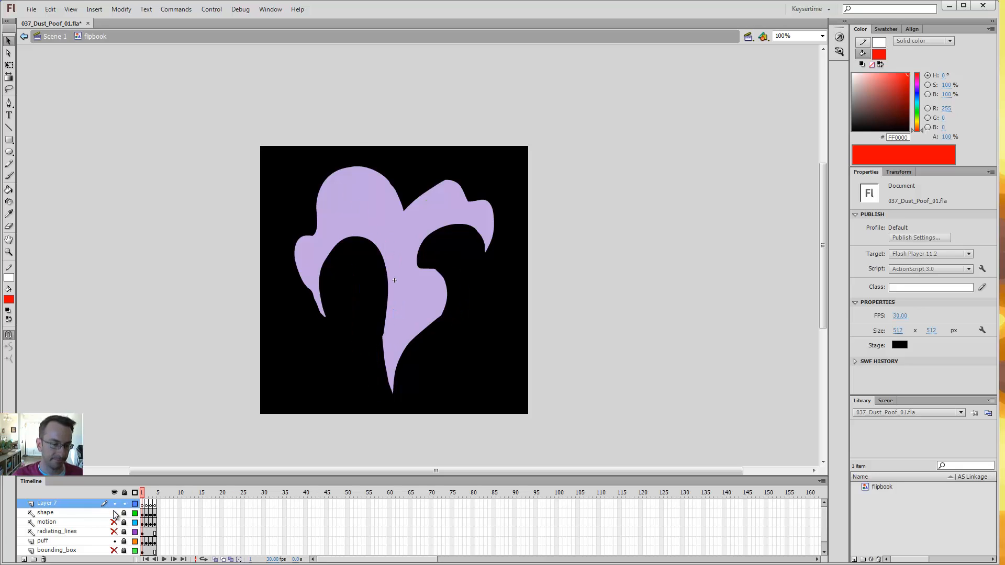
click(114, 514)
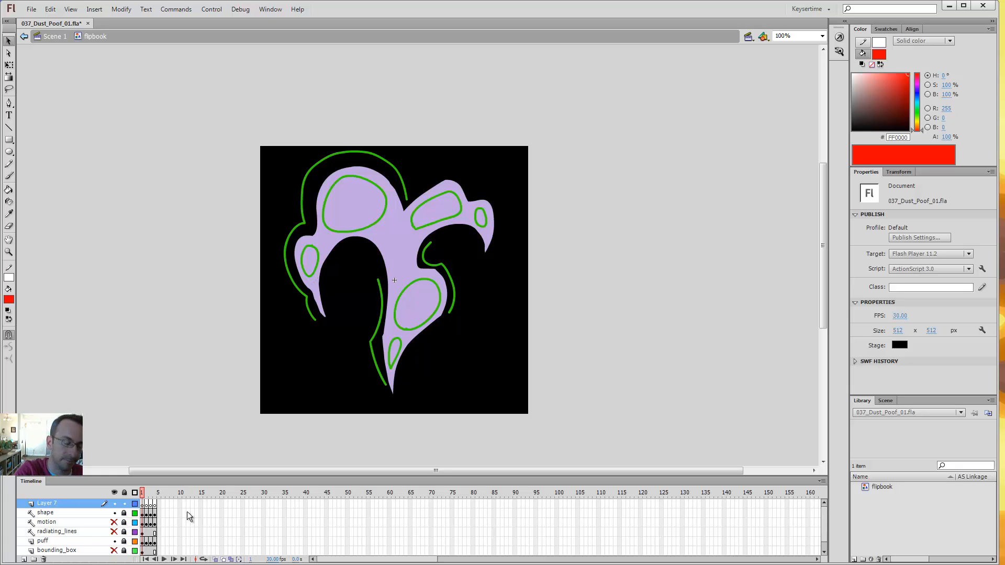
Brush trial red curves along the left edge of the puff's stem and its green guide line, undoing all of them
key(b)
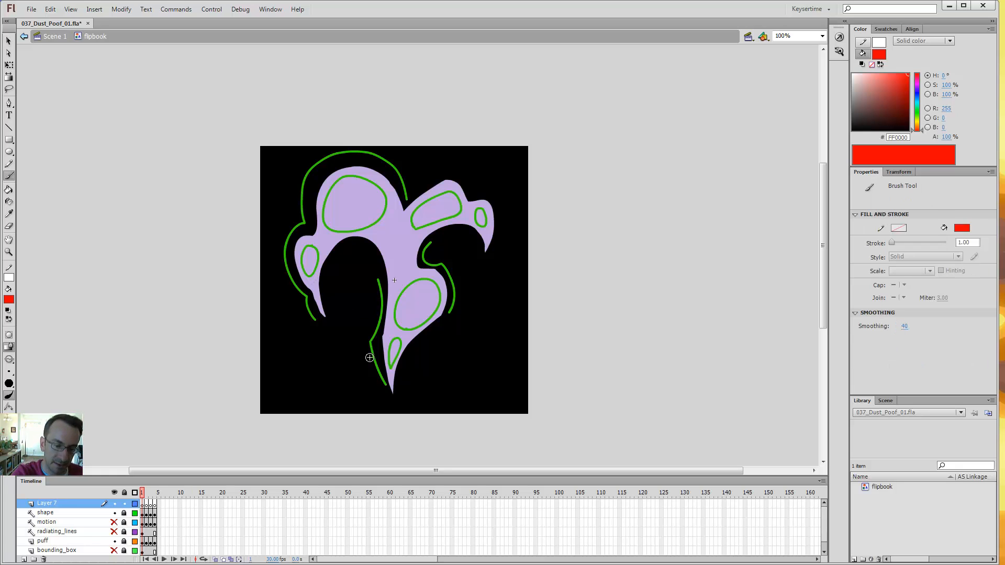
mouse_move(383, 389)
mouse_down()
mouse_move(365, 350)
mouse_move(369, 329)
mouse_move(363, 344)
mouse_move(375, 323)
mouse_move(372, 289)
mouse_up()
key(ctrl+z)
key(ctrl+z)
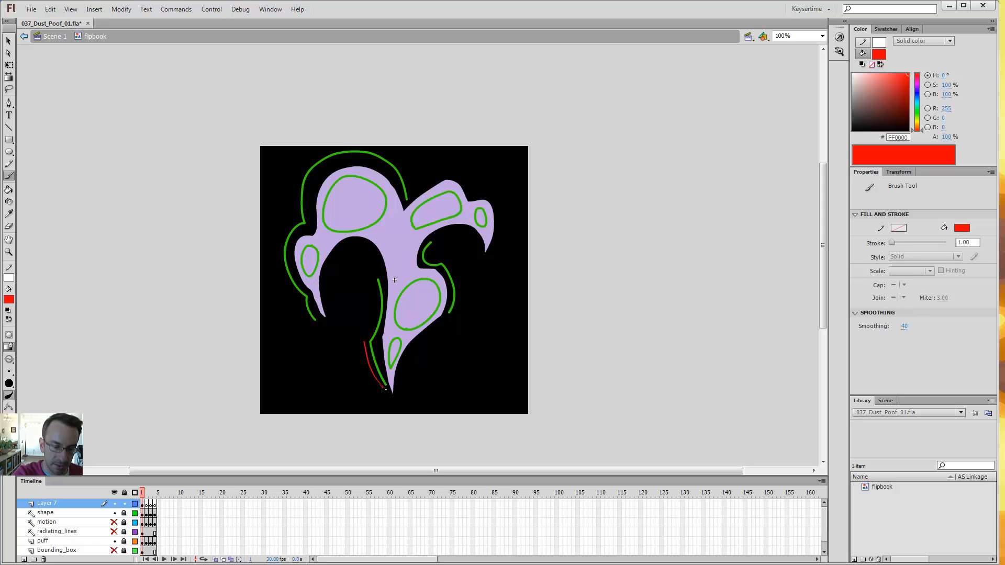
mouse_move(373, 346)
mouse_down()
mouse_move(380, 297)
mouse_move(366, 269)
mouse_up()
key(ctrl+z)
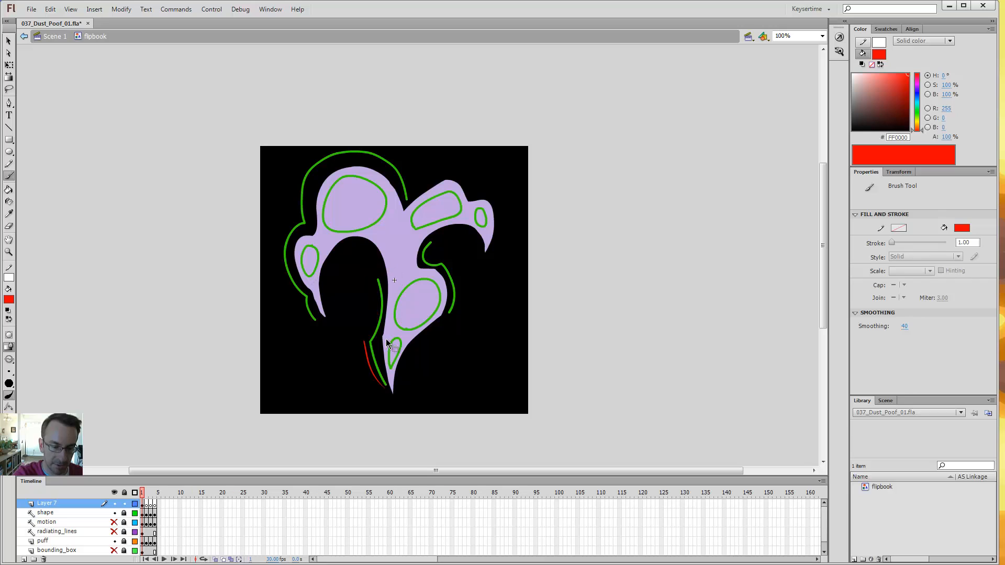
mouse_move(382, 336)
mouse_down()
mouse_move(385, 361)
mouse_move(388, 293)
mouse_up()
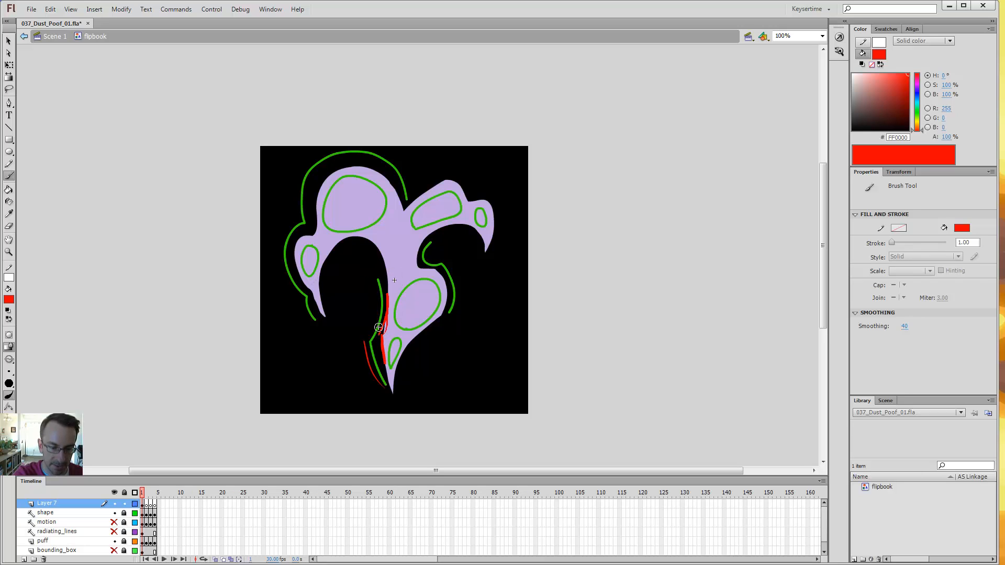
key(ctrl+z)
key(ctrl+z)
key(ctrl+z)
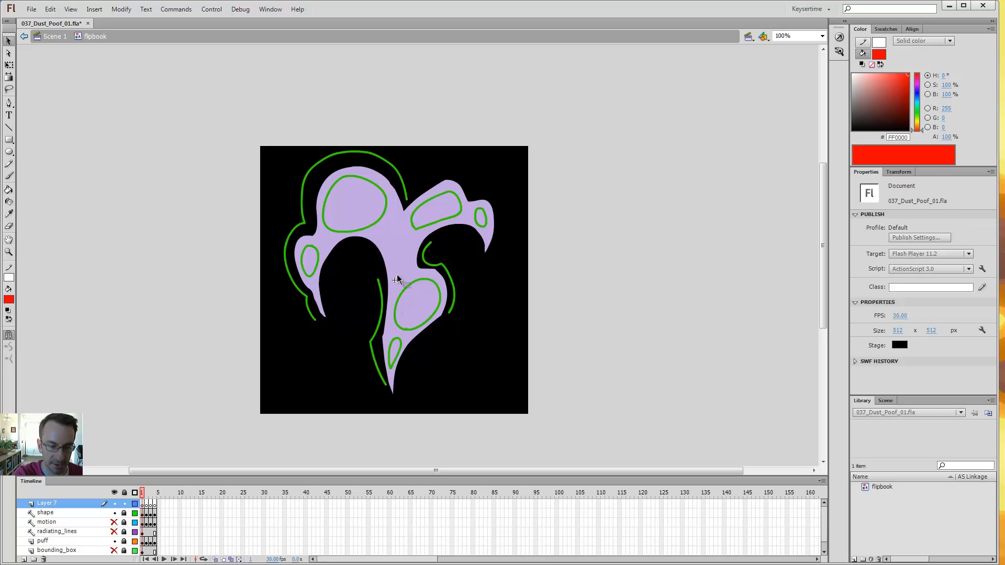
Brush a red curve around the concave notch on the puff's right side, undoing the extra strokes along the lobe and edge below it
key(b)
mouse_move(449, 314)
mouse_down()
mouse_move(446, 261)
mouse_move(428, 264)
mouse_move(439, 239)
mouse_up()
key(ctrl+z)
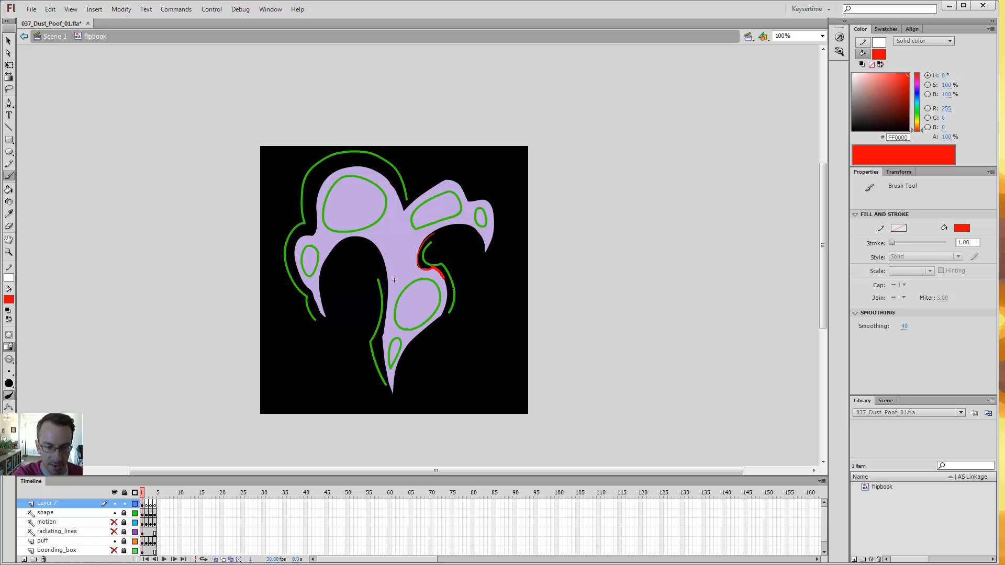
mouse_move(444, 279)
mouse_down()
mouse_move(441, 317)
mouse_move(428, 324)
mouse_move(397, 402)
mouse_up()
key(ctrl+z)
key(ctrl+z)
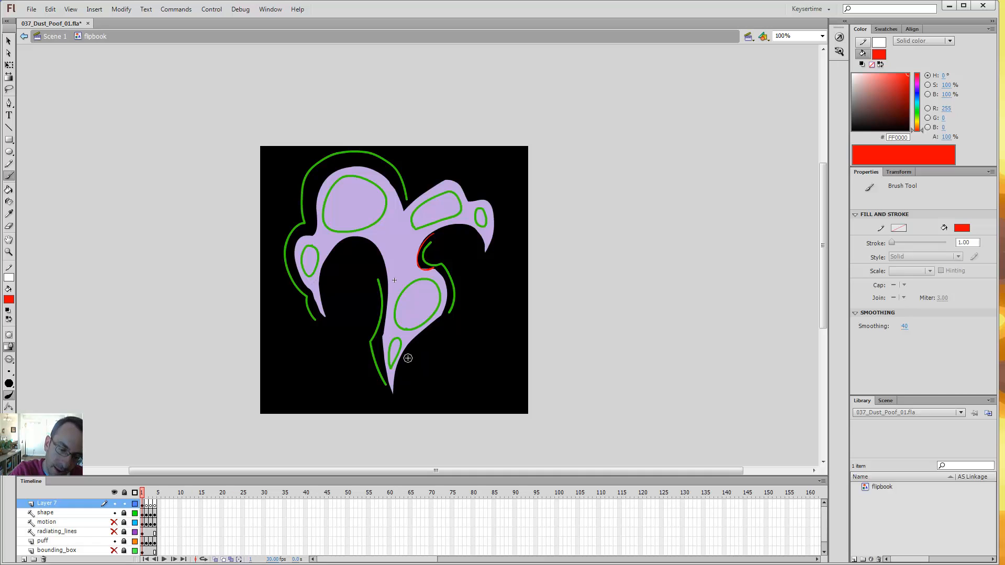
Brush trial red arrows and a curve along the puff's lower-right edge, its green guide and the oval inside the lobe, undoing all red marks
mouse_move(408, 358)
mouse_down()
mouse_move(422, 335)
mouse_move(458, 314)
mouse_up()
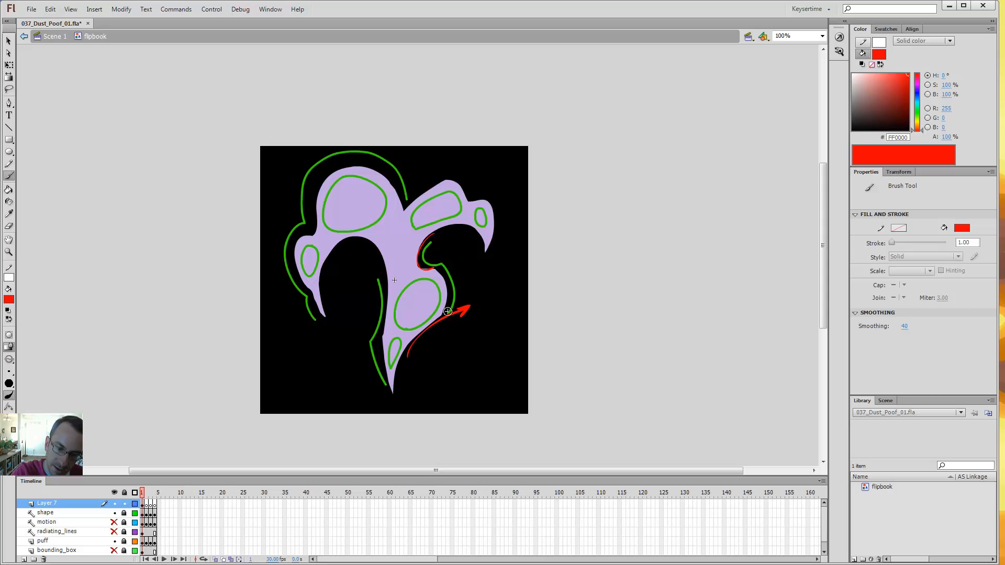
drag(452, 294, 440, 261)
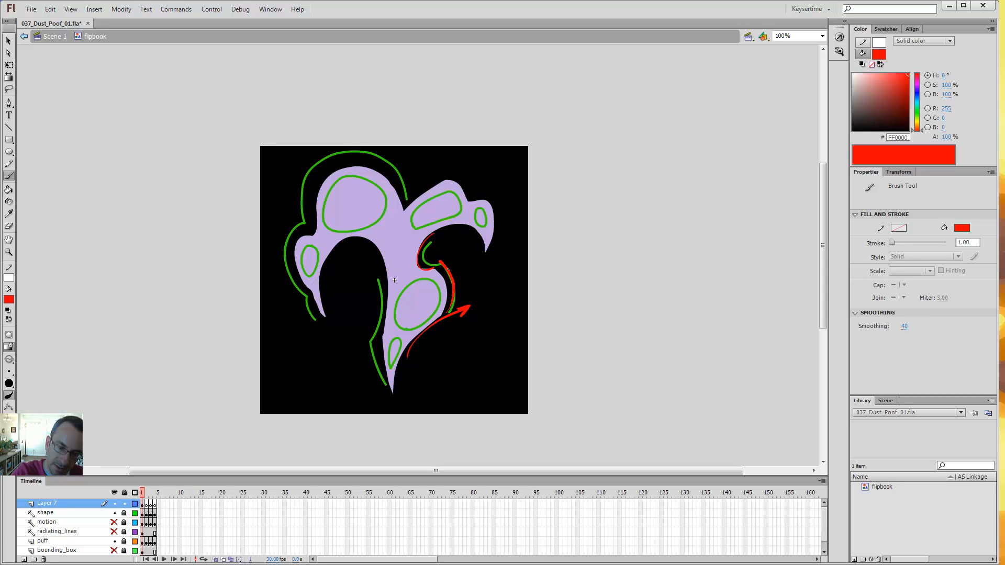
drag(414, 312, 445, 285)
drag(445, 286, 435, 307)
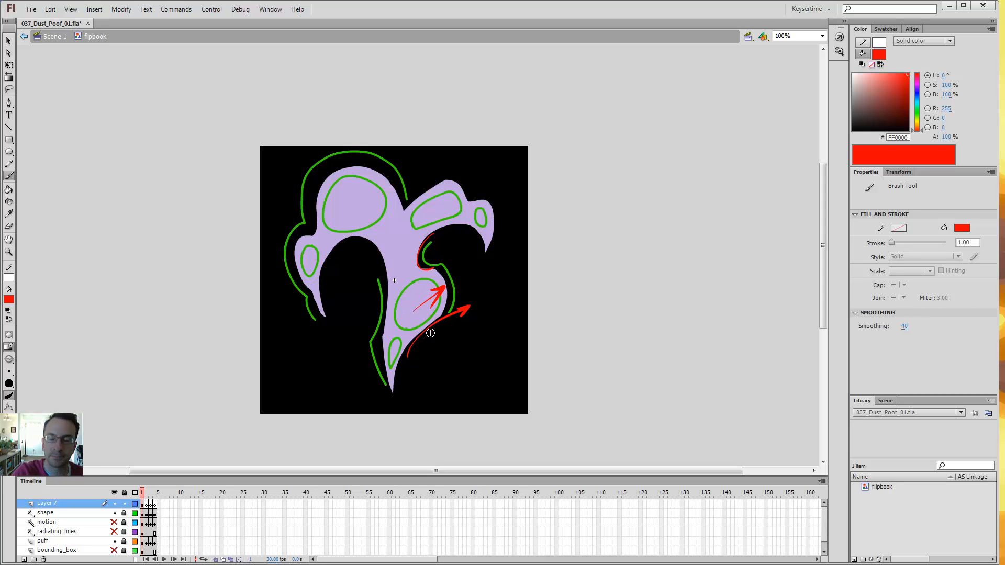
key(ctrl+z)
key(ctrl+z)
key(ctrl+z)
key(ctrl+z)
key(ctrl+z)
key(ctrl+z)
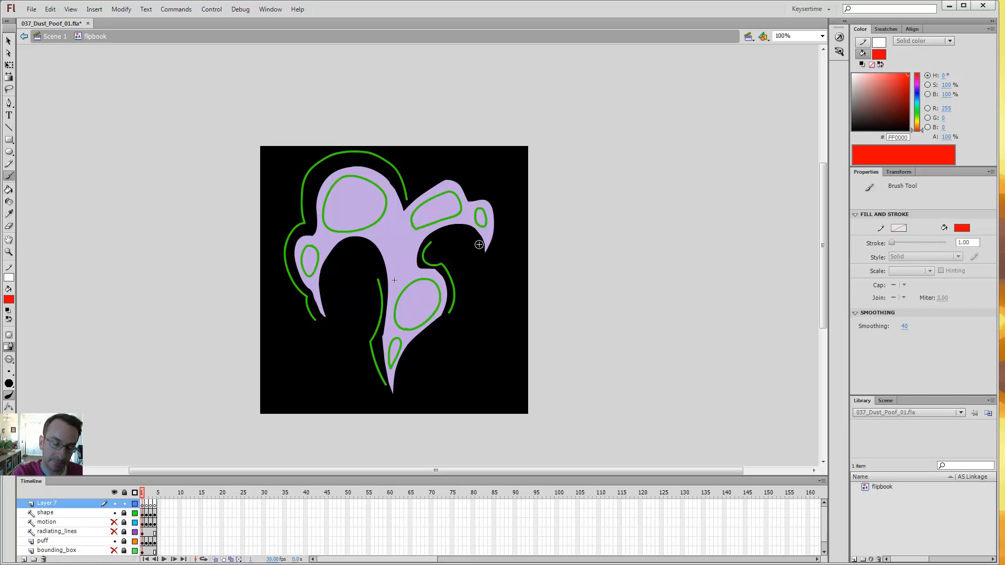
Brush a trial red contour outside the left green guide and red ovals around the six green ones, clearing everything
mouse_move(311, 322)
mouse_down()
mouse_move(288, 242)
mouse_move(325, 163)
mouse_move(399, 180)
mouse_up()
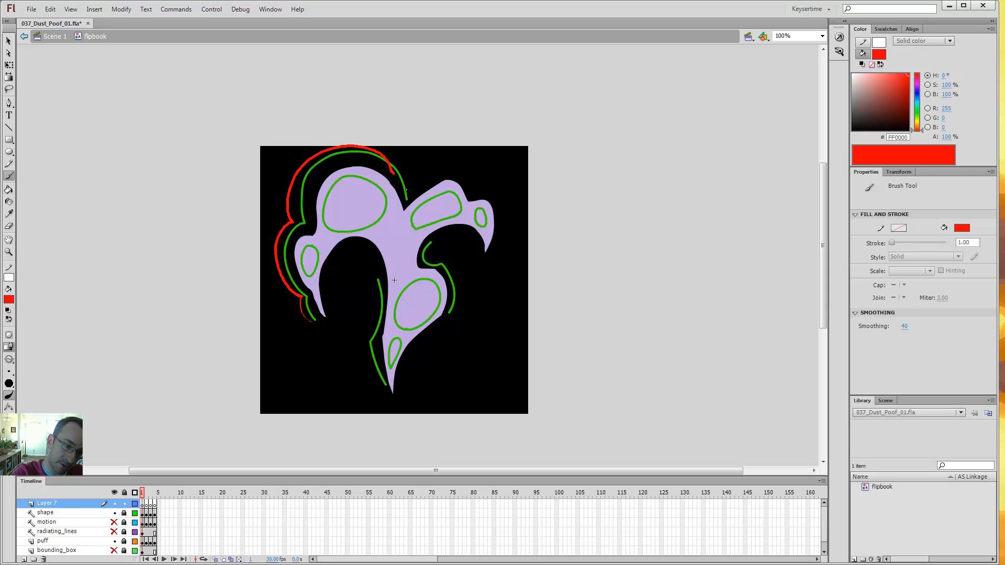
key(ctrl+z)
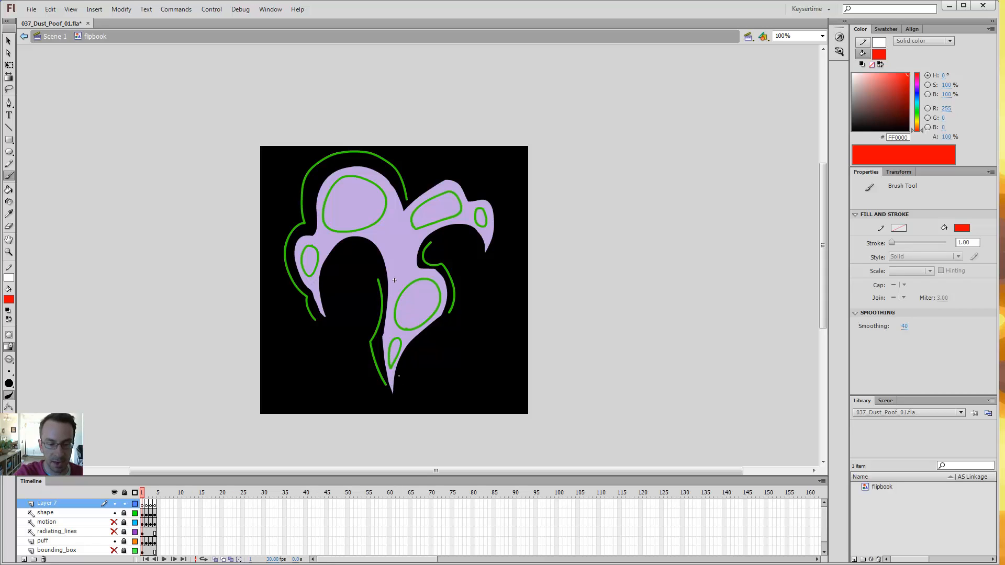
drag(397, 338, 389, 367)
drag(481, 206, 477, 224)
drag(310, 259, 314, 241)
drag(403, 214, 325, 223)
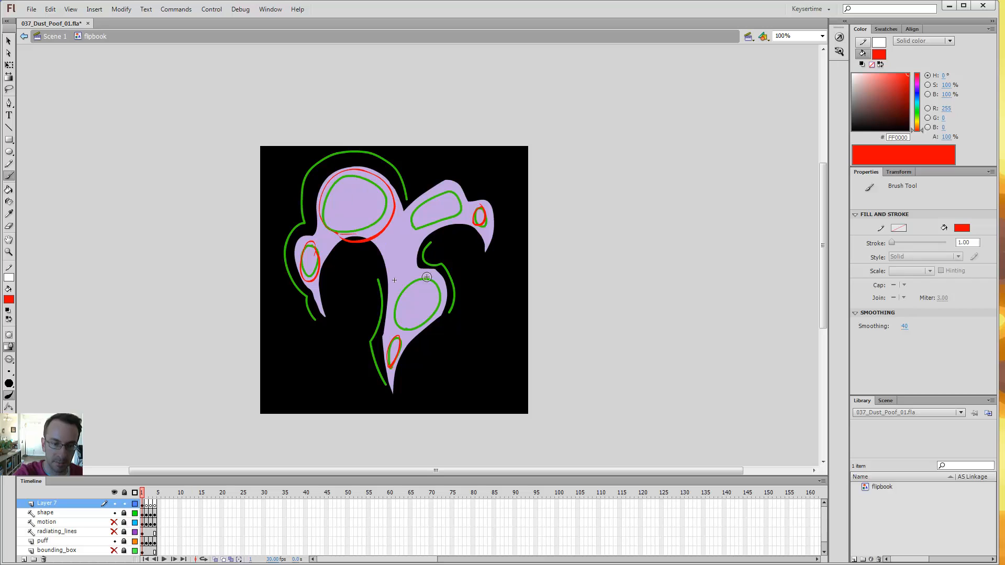
mouse_move(426, 277)
mouse_down()
mouse_move(439, 285)
mouse_move(441, 268)
mouse_up()
drag(443, 199, 463, 194)
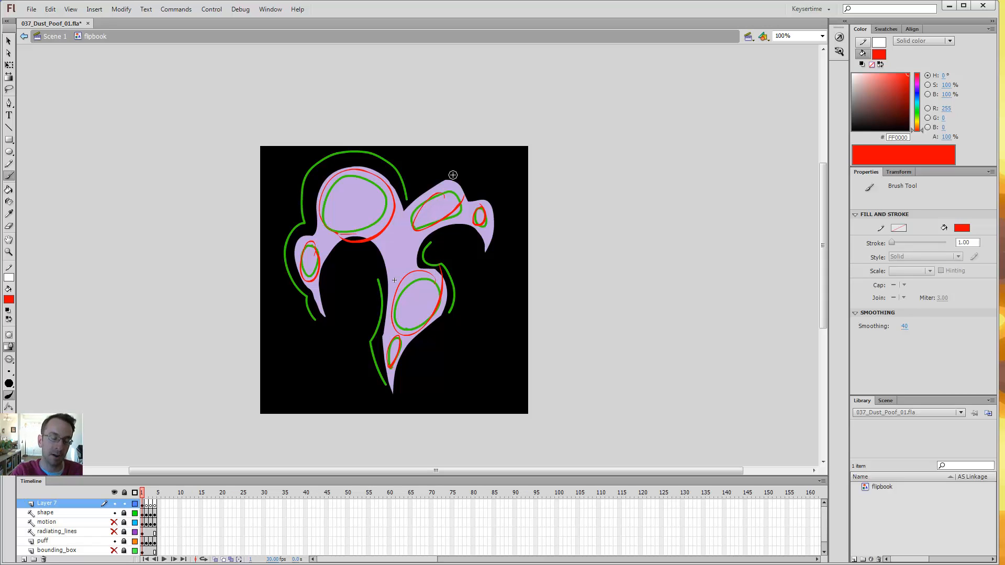
click(142, 503)
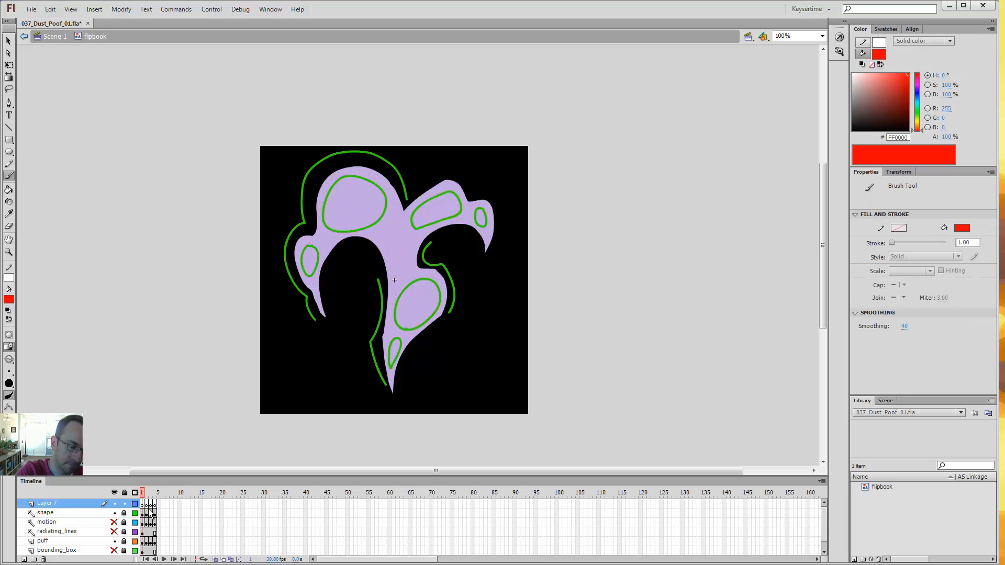
On frame 2, brush trial red curves along the green centre line from the stem to the upper-left lobe, undoing the strokes
key(period)
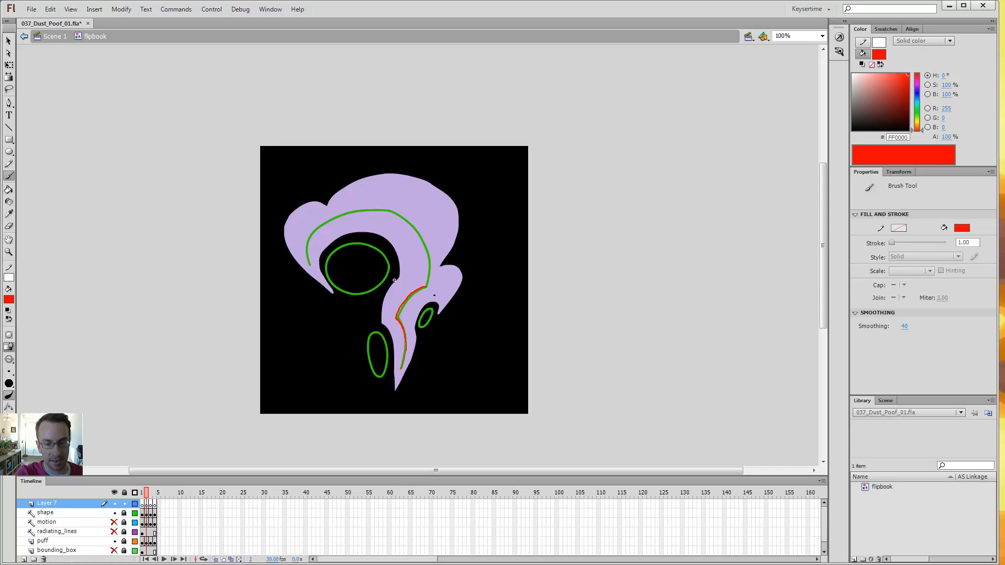
mouse_move(437, 292)
mouse_down()
mouse_move(430, 245)
mouse_move(394, 219)
mouse_move(337, 224)
mouse_move(316, 269)
mouse_up()
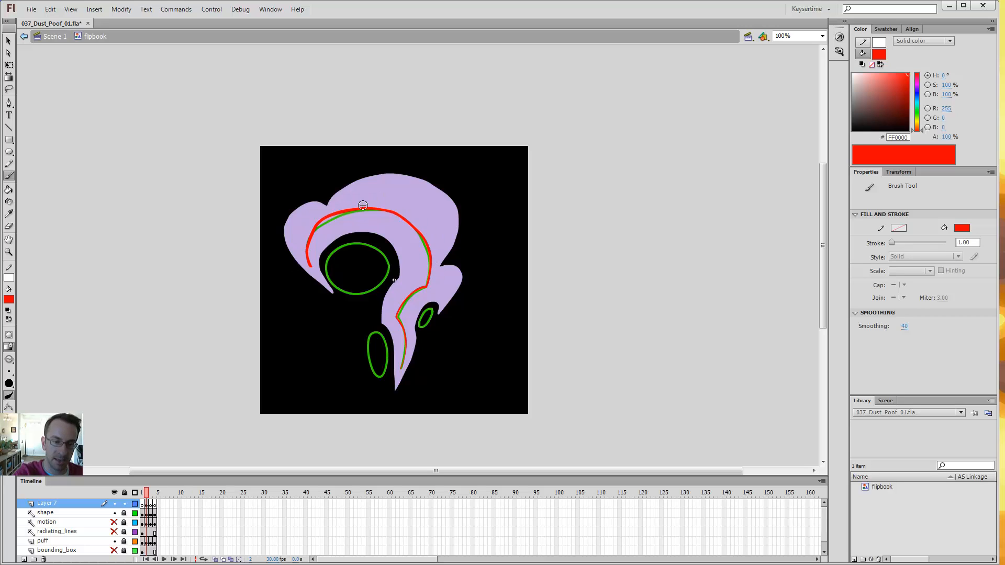
mouse_move(392, 318)
mouse_down()
mouse_move(428, 296)
mouse_move(410, 236)
mouse_move(356, 221)
mouse_move(310, 256)
mouse_up()
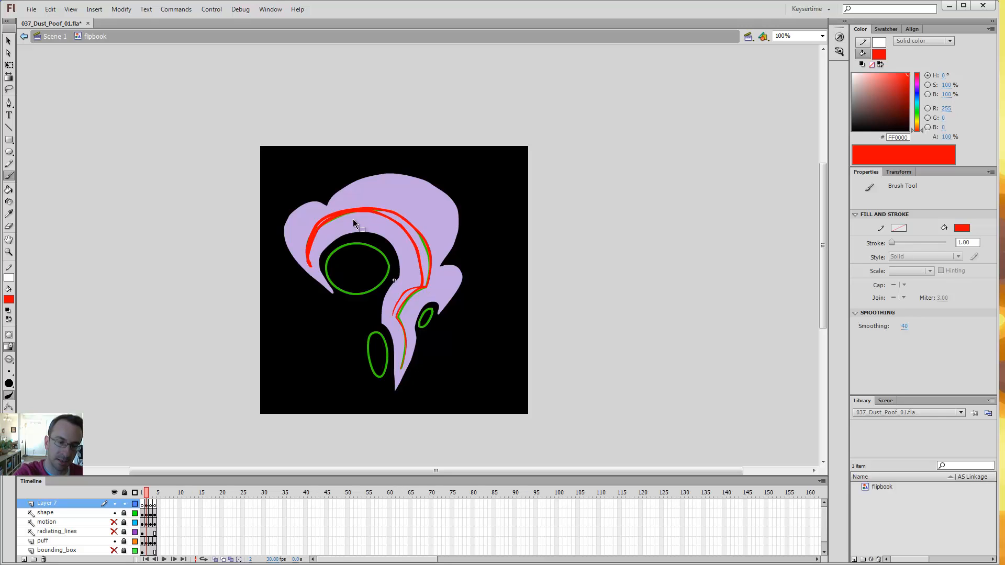
key(ctrl+z)
key(ctrl+z)
key(ctrl+z)
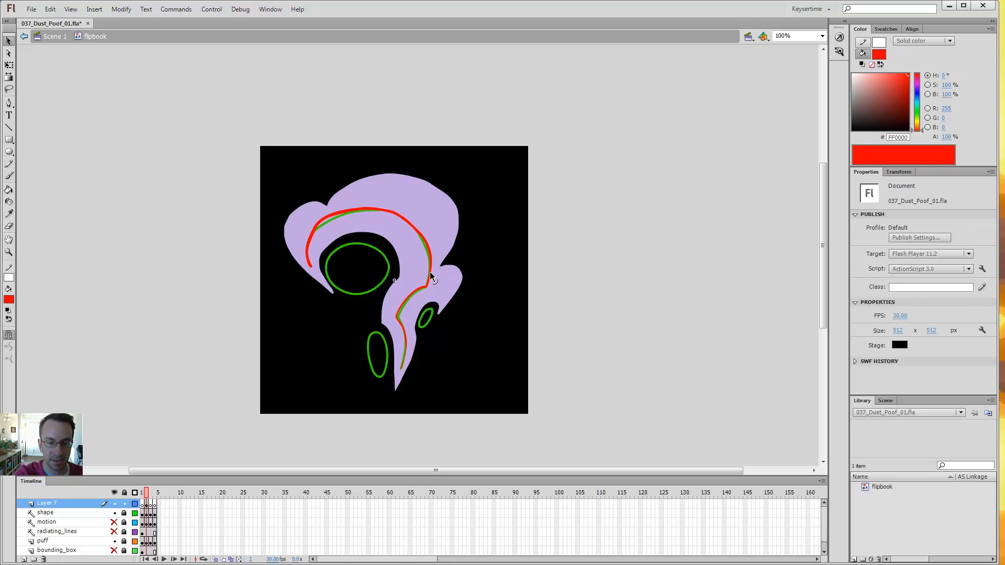
Brush trial red ovals around the green guides in the puff's black hollows, undoing or deleting each one
mouse_move(432, 308)
mouse_down()
mouse_move(426, 330)
mouse_move(434, 305)
mouse_up()
key(ctrl+z)
mouse_move(389, 343)
mouse_down()
mouse_move(375, 366)
mouse_move(373, 331)
mouse_up()
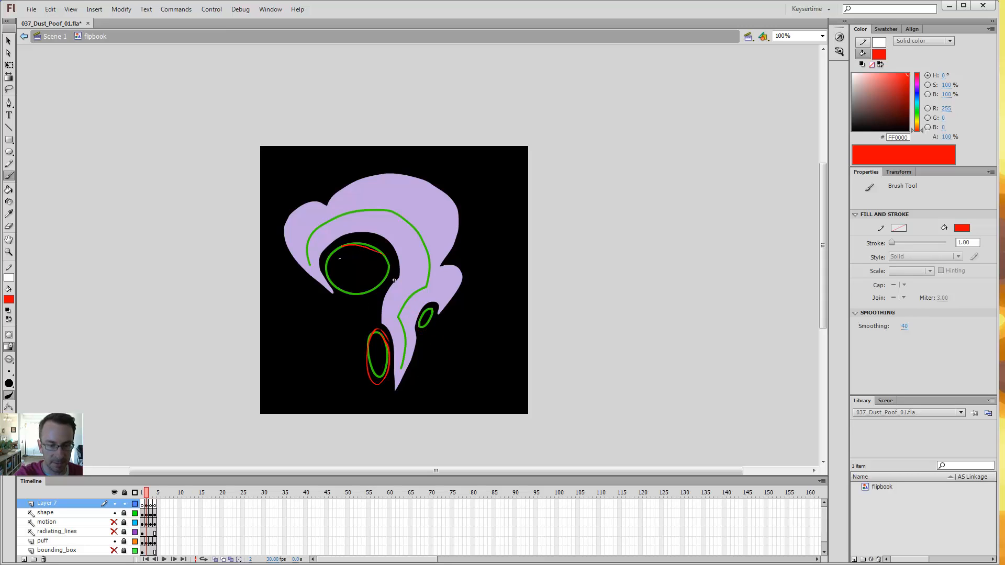
drag(383, 252, 359, 241)
key(ctrl+z)
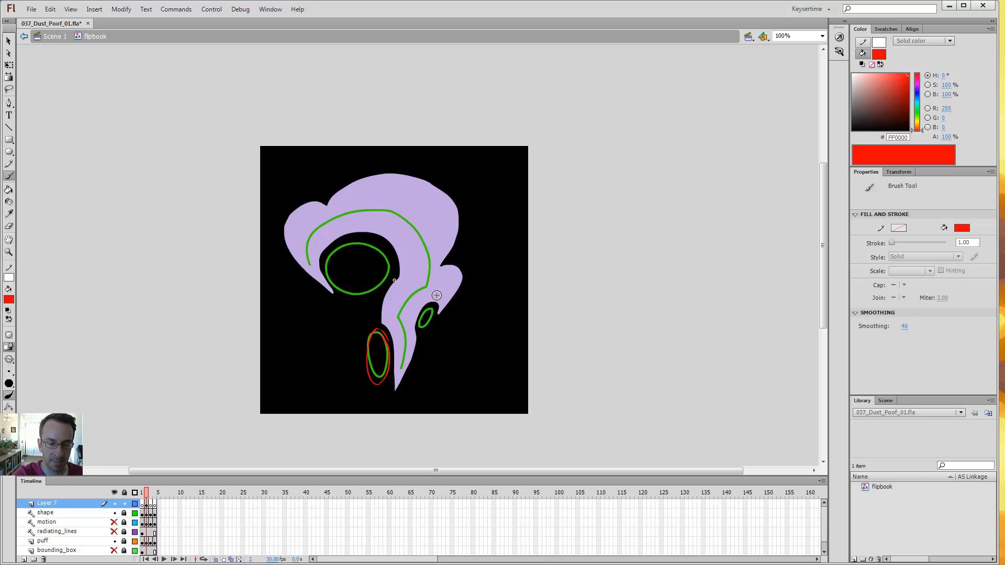
key(v)
click(390, 374)
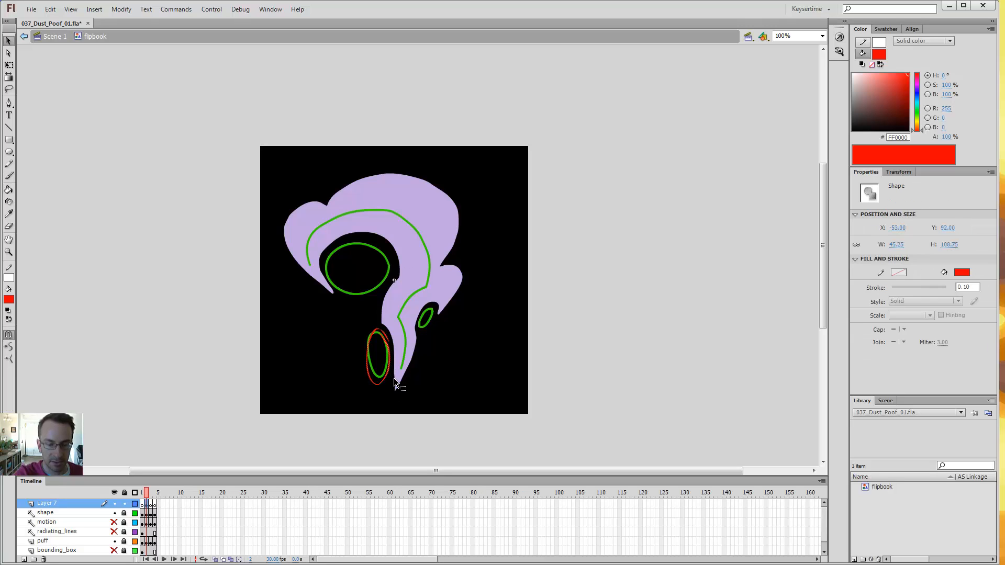
key(Delete)
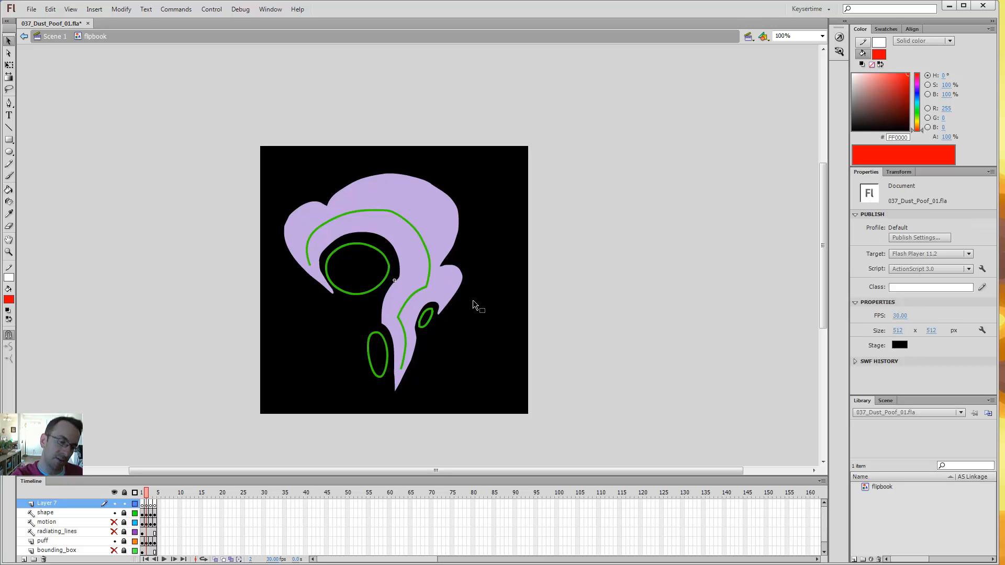
On frame 3, brush a large red oval and lumpy freehand shapes beside the puff, and delete them
key(period)
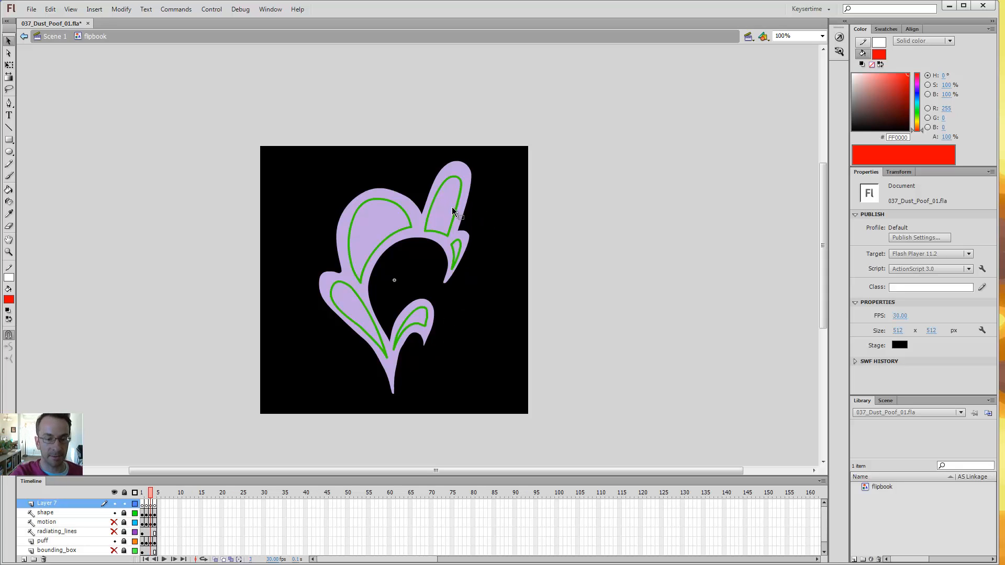
key(b)
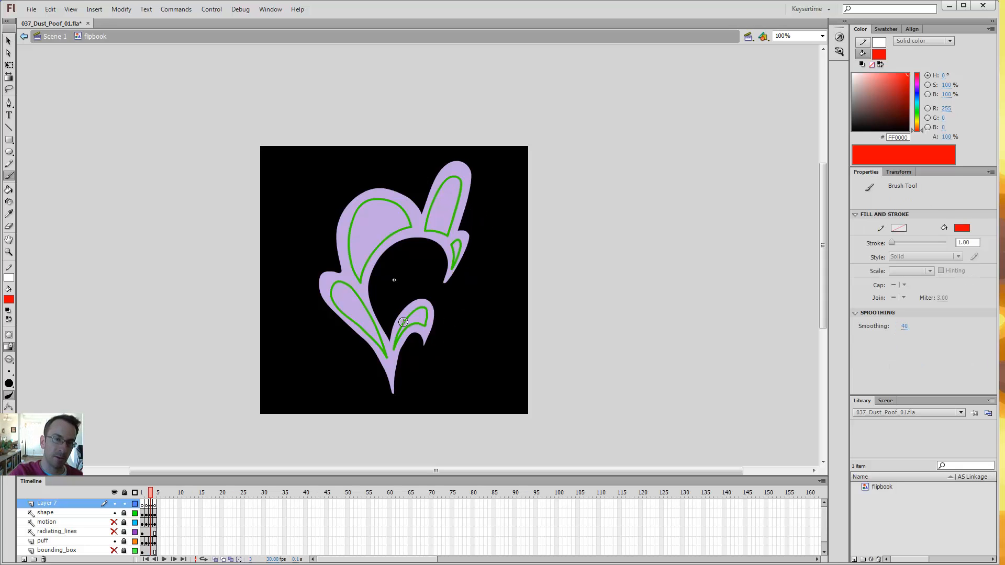
mouse_move(539, 234)
mouse_down()
mouse_move(549, 194)
mouse_move(519, 180)
mouse_up()
mouse_move(453, 325)
mouse_down()
mouse_move(482, 279)
mouse_move(457, 330)
mouse_move(429, 317)
mouse_up()
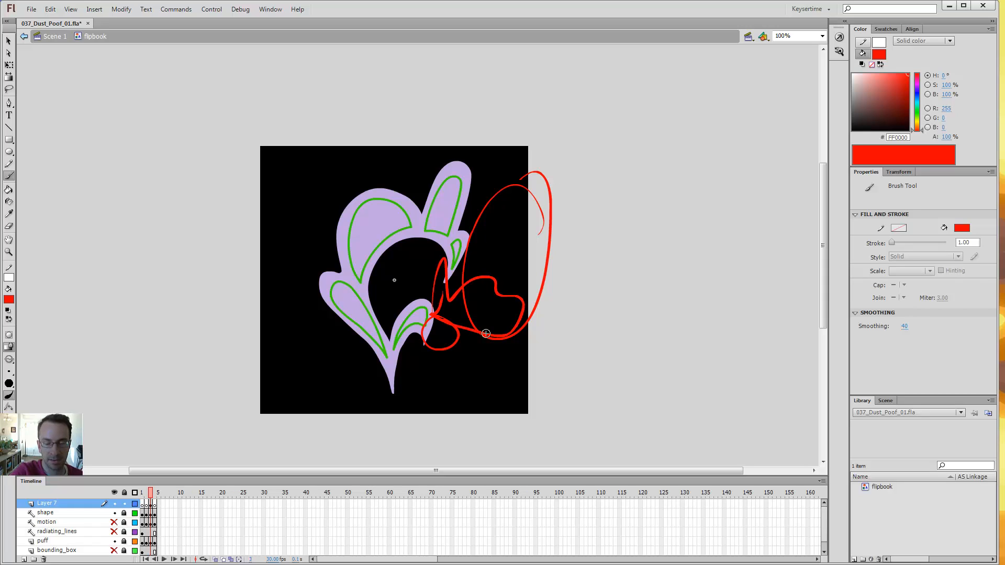
key(v)
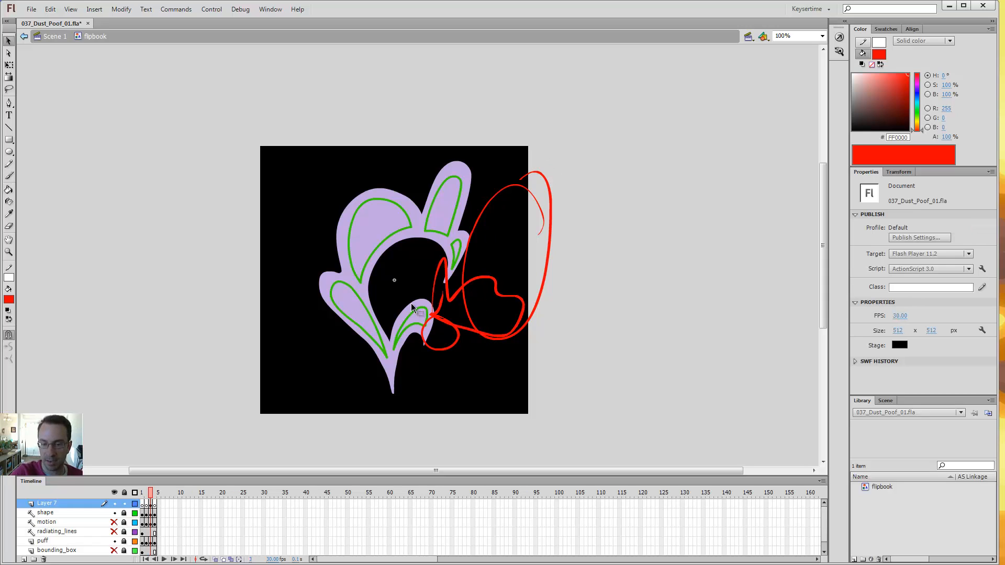
click(468, 332)
key(Delete)
Brush two small red dome shapes beside the puff, one with a concave base, erasing the overshoot on the upper one
key(b)
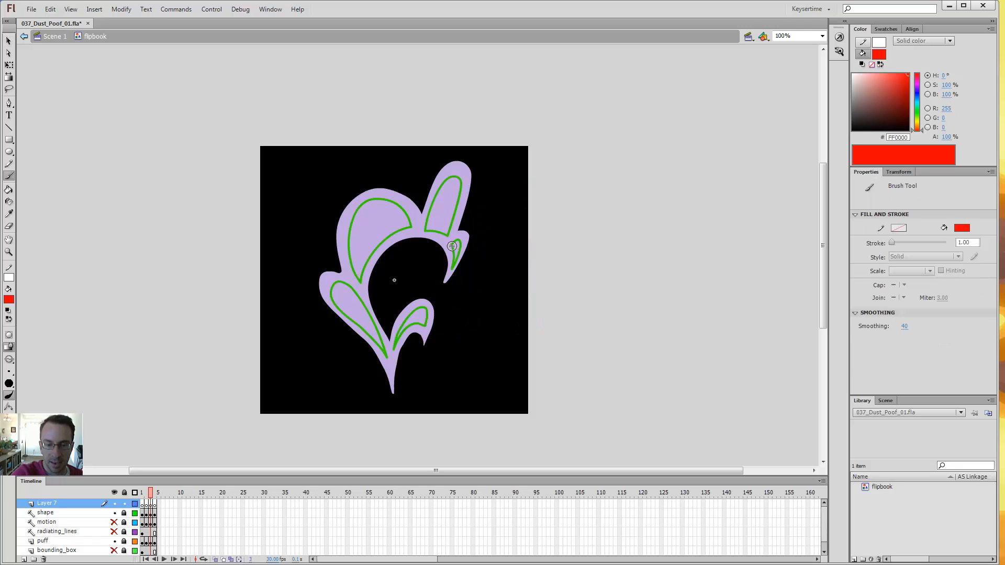
mouse_move(472, 298)
mouse_down()
mouse_move(507, 295)
mouse_move(508, 286)
mouse_move(516, 304)
mouse_up()
key(e)
click(514, 300)
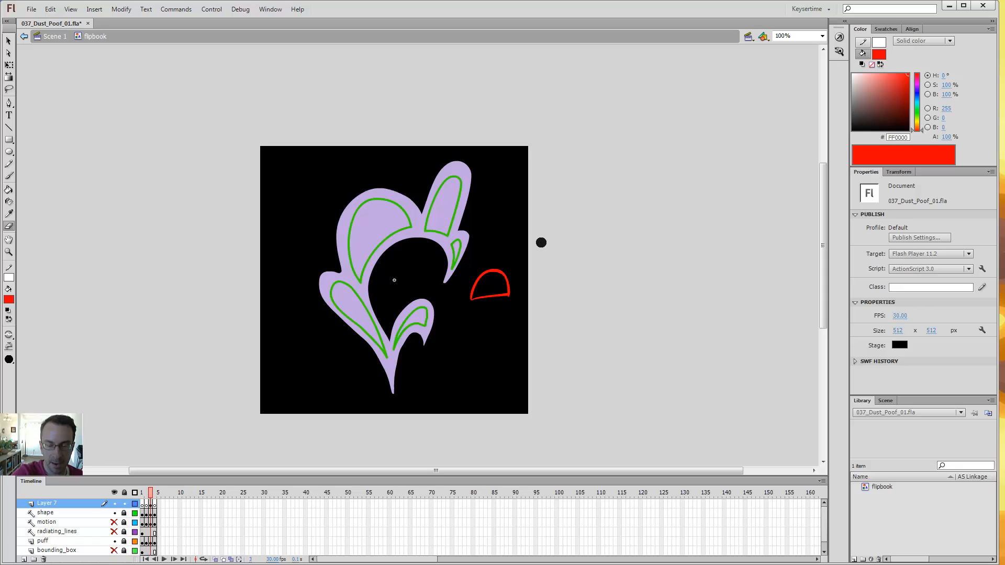
key(b)
mouse_move(463, 361)
mouse_down()
mouse_move(507, 334)
mouse_move(514, 371)
mouse_move(462, 360)
mouse_up()
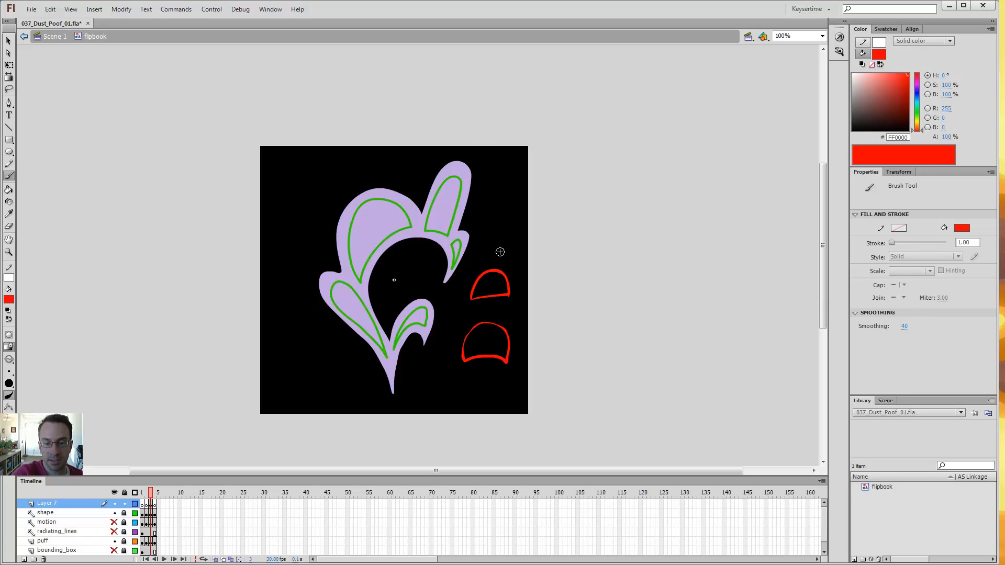
Brush a tall rounded shape, a wide crescent and a narrow teardrop in red beside the puff, marking the crescent's two corners
mouse_move(501, 255)
mouse_down()
mouse_move(503, 207)
mouse_move(515, 163)
mouse_move(530, 178)
mouse_move(530, 209)
mouse_move(522, 266)
mouse_move(511, 265)
mouse_move(531, 284)
mouse_move(569, 251)
mouse_move(627, 249)
mouse_move(656, 268)
mouse_move(661, 292)
mouse_move(523, 285)
mouse_up()
mouse_move(572, 223)
mouse_down()
mouse_move(569, 164)
mouse_move(581, 149)
mouse_move(572, 220)
mouse_up()
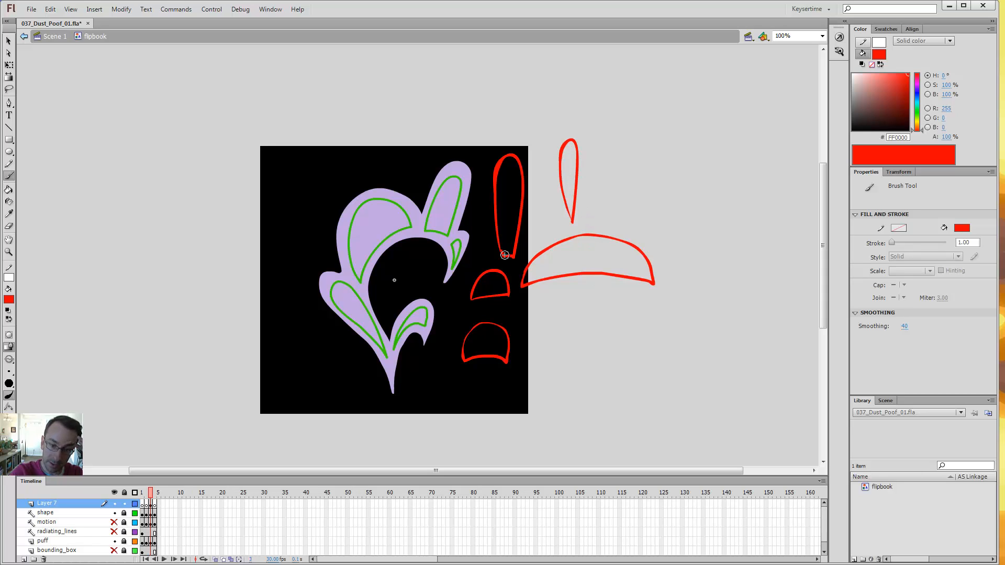
drag(518, 288, 522, 291)
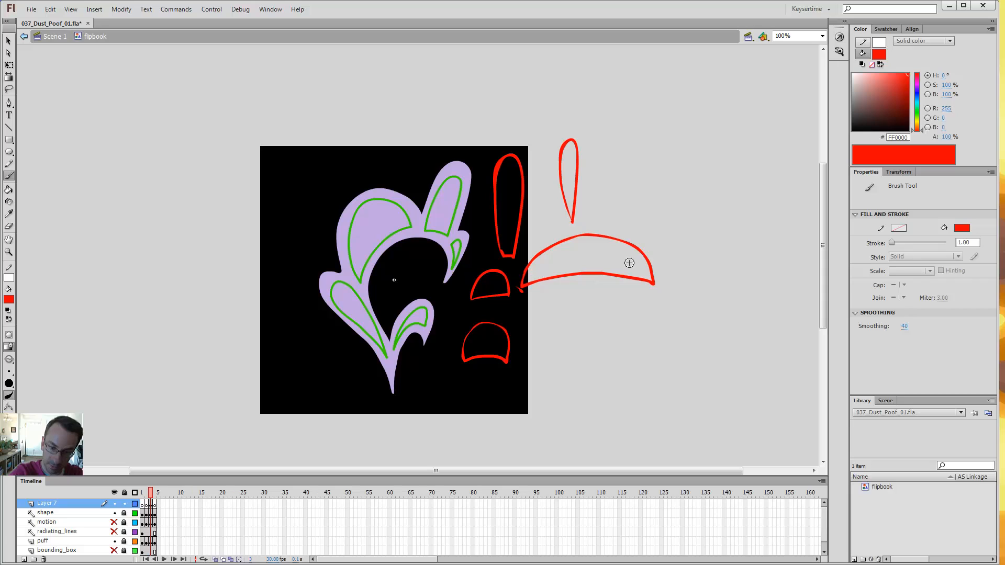
drag(659, 286, 654, 289)
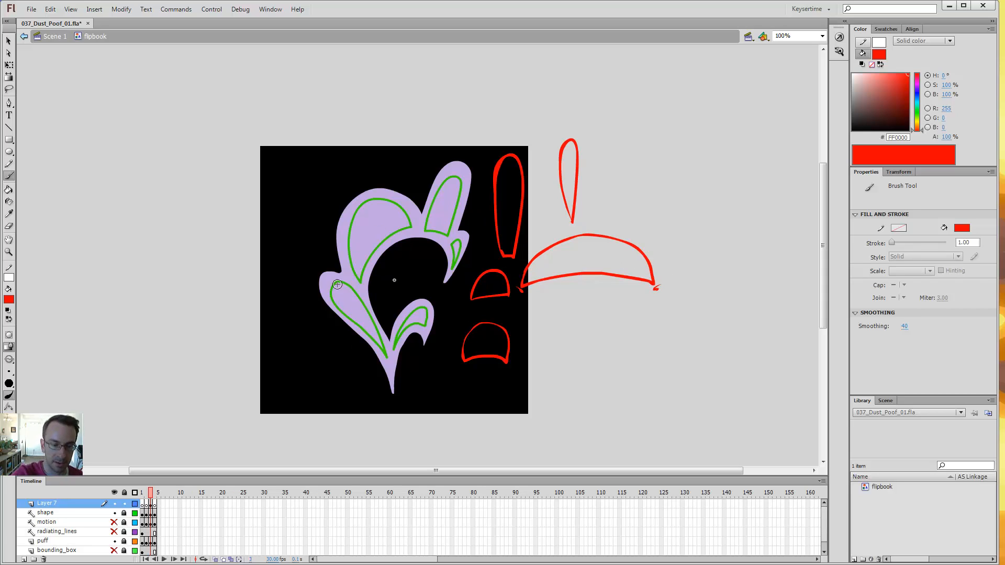
Brush trial red strokes over the green guides of the puff's left, upper and small right lobes, undoing each one
mouse_move(329, 280)
mouse_down()
mouse_move(386, 356)
mouse_move(341, 269)
mouse_up()
key(ctrl+z)
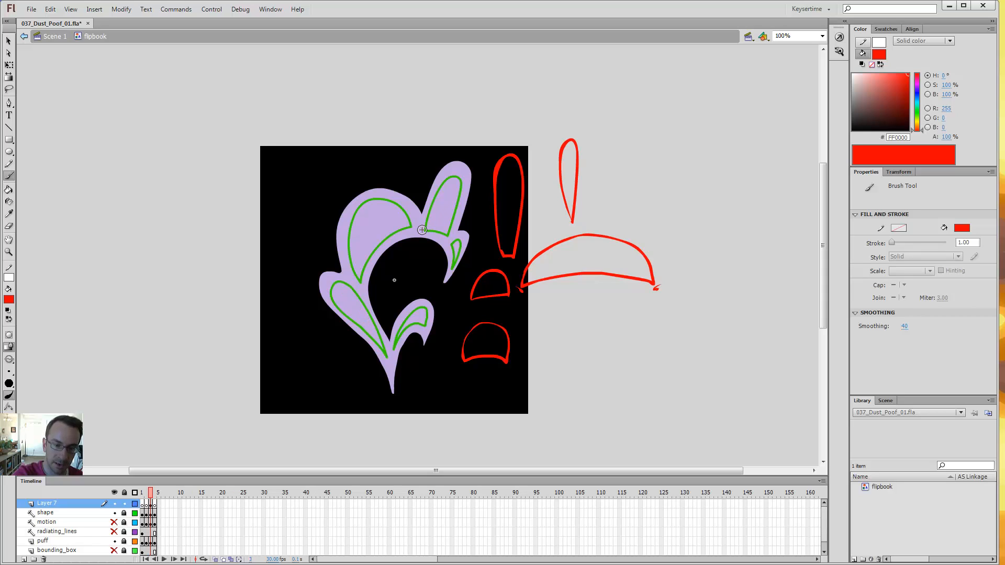
mouse_move(455, 177)
mouse_down()
mouse_move(460, 195)
mouse_move(430, 231)
mouse_move(460, 178)
mouse_up()
key(ctrl+z)
mouse_move(411, 229)
mouse_down()
mouse_move(359, 274)
mouse_move(367, 288)
mouse_move(421, 237)
mouse_up()
key(ctrl+z)
mouse_move(453, 268)
mouse_down()
mouse_move(459, 257)
mouse_move(453, 269)
mouse_up()
key(ctrl+z)
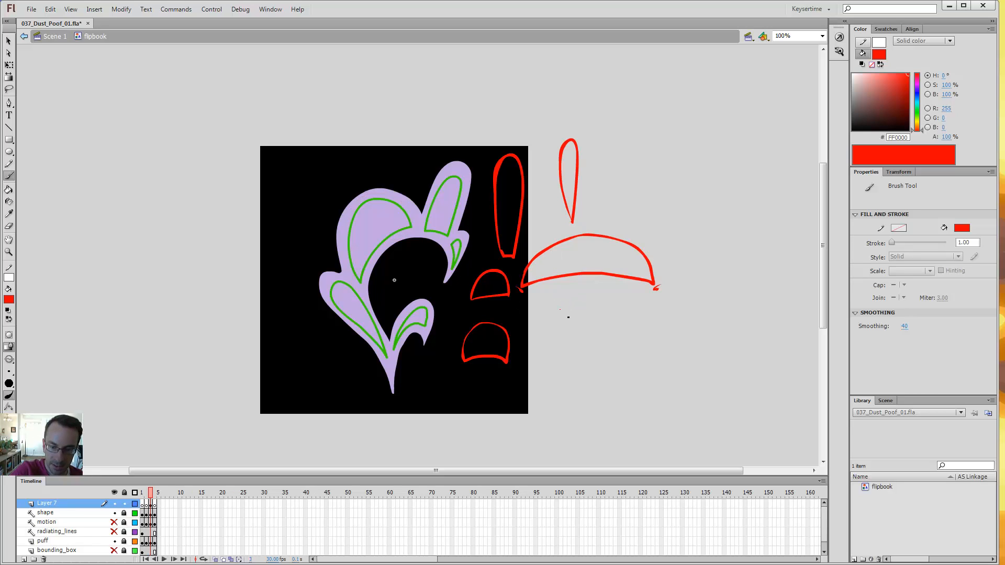
Brush two mirrored red petal shapes with tick marks below the crescent, and trace the guides of the puff's two small right-hand lobes
mouse_move(560, 309)
mouse_down()
mouse_move(608, 336)
mouse_move(607, 361)
mouse_move(596, 341)
mouse_move(559, 320)
mouse_up()
click(600, 361)
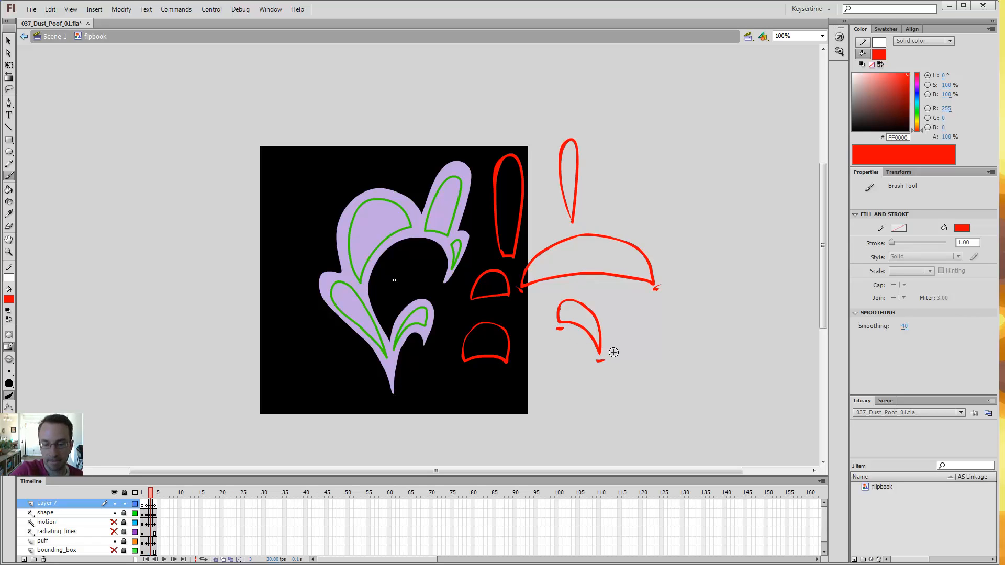
mouse_move(613, 352)
mouse_down()
mouse_move(634, 318)
mouse_move(657, 312)
mouse_move(661, 325)
mouse_move(613, 349)
mouse_up()
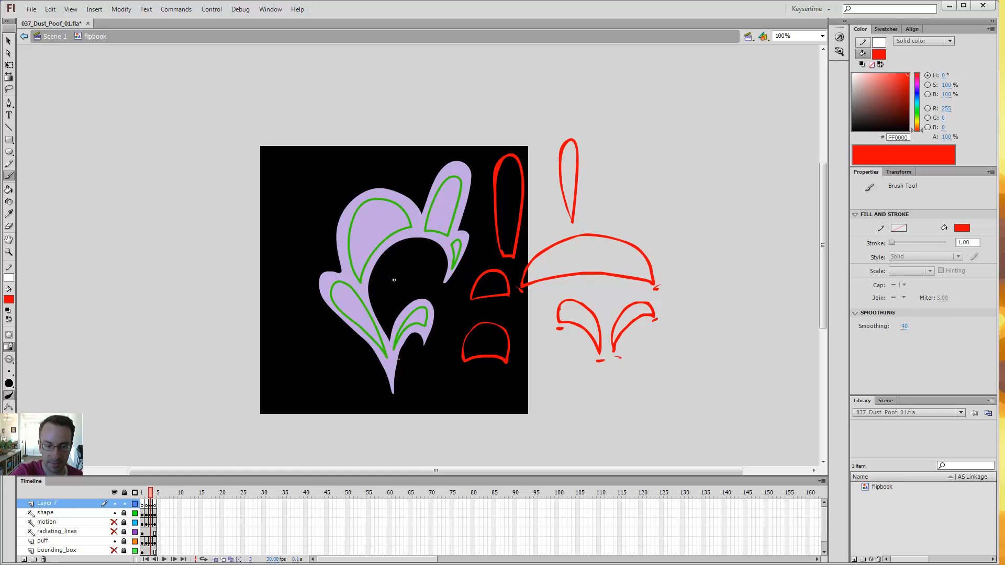
mouse_move(388, 355)
mouse_down()
mouse_move(434, 334)
mouse_move(390, 350)
mouse_up()
mouse_move(452, 267)
mouse_down()
mouse_move(445, 241)
mouse_move(444, 281)
mouse_up()
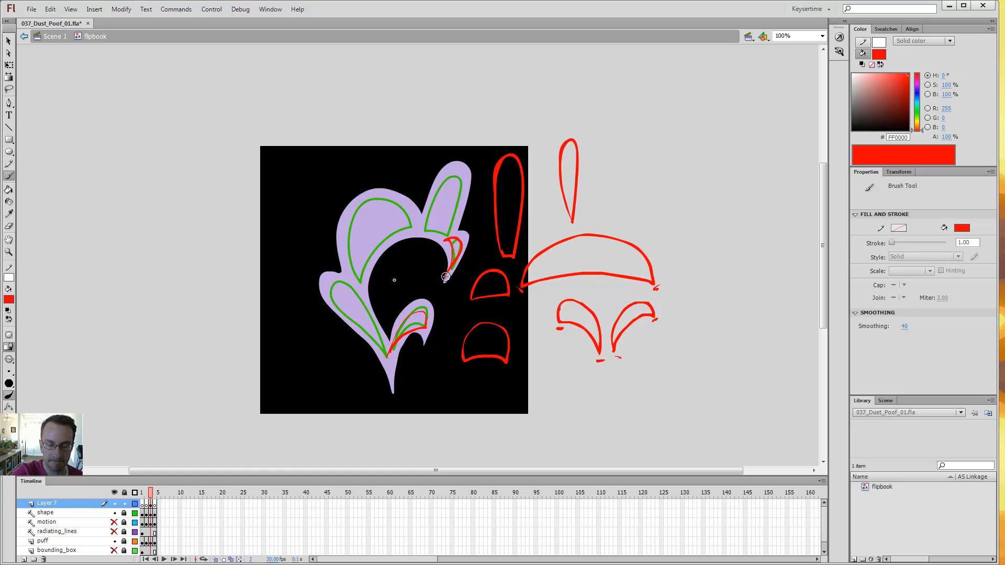
Delete all the red sketches on frame 3 and advance to frame 4
key(v)
drag(679, 167, 324, 455)
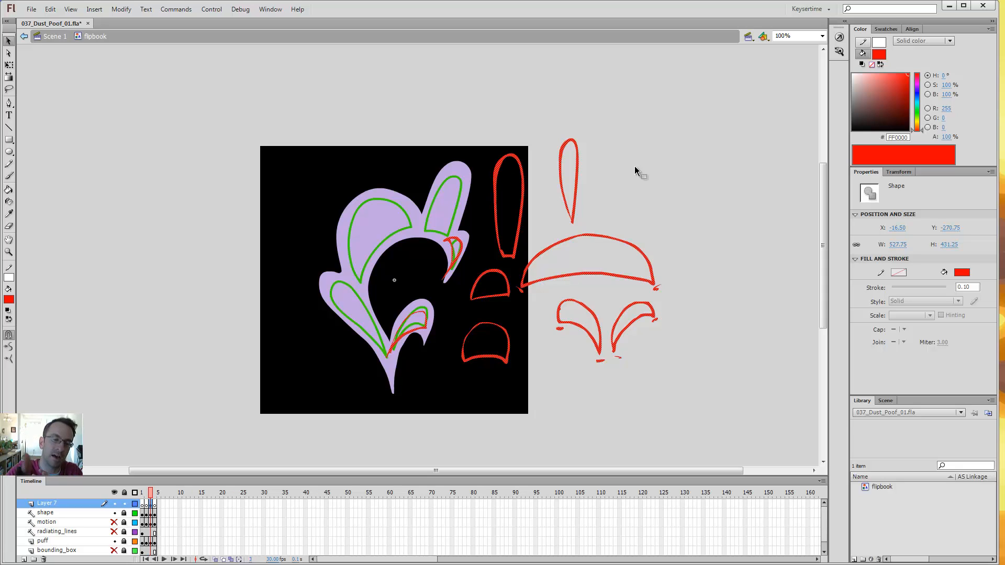
key(Delete)
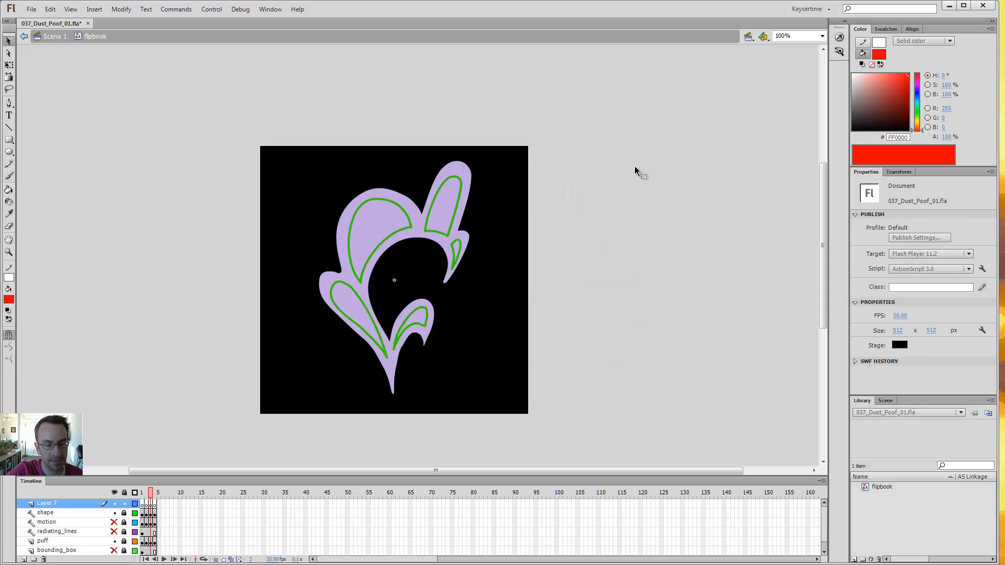
key(period)
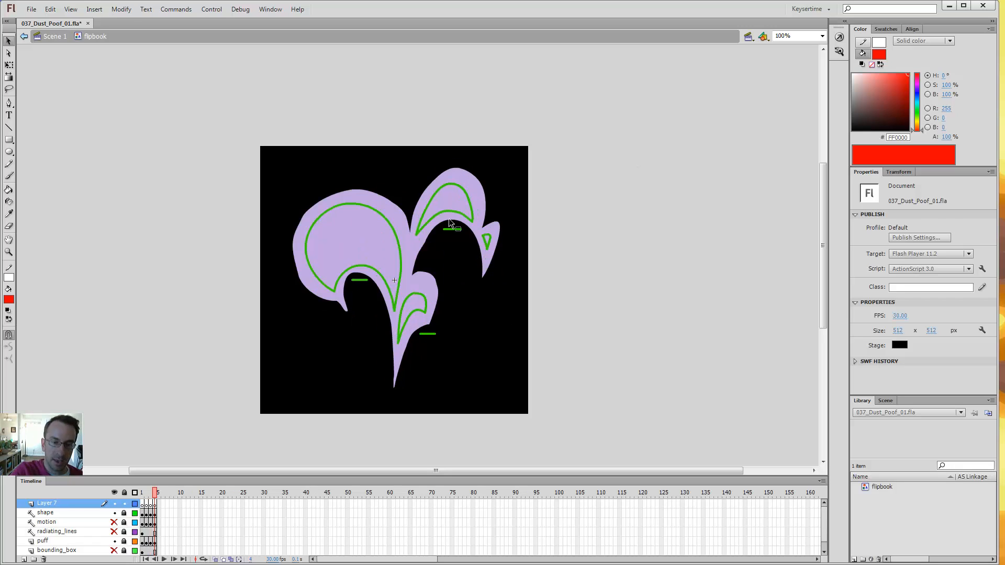
Brush three red arrows rising from the puff's base toward the green dashes under the upper-right, left and small lower-right lobes, redoing unsatisfactory strokes
key(b)
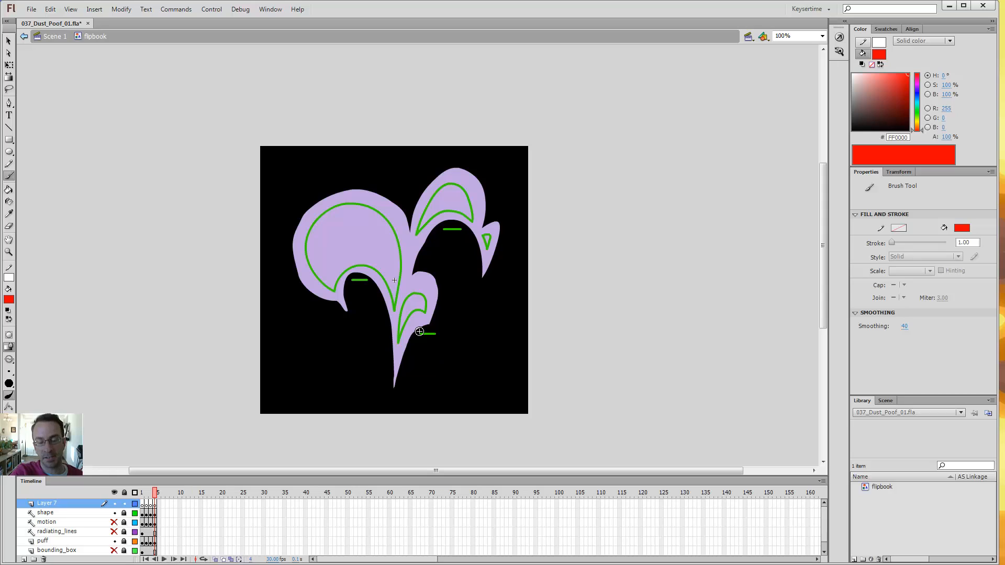
mouse_move(440, 361)
mouse_down()
mouse_move(459, 265)
mouse_move(446, 270)
mouse_up()
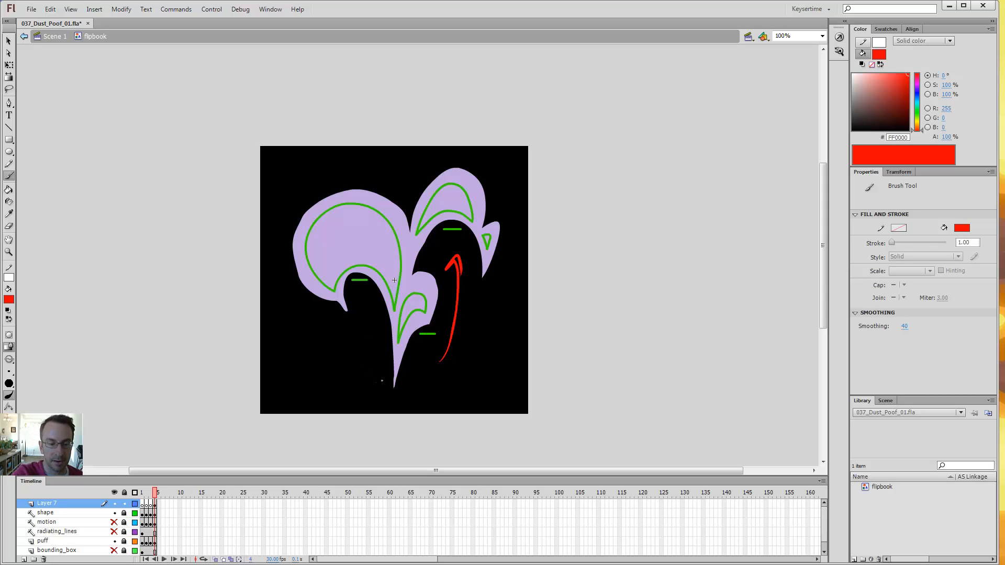
drag(377, 382, 357, 332)
key(ctrl+z)
key(ctrl+z)
mouse_move(424, 385)
mouse_down()
mouse_move(451, 274)
mouse_move(442, 285)
mouse_up()
mouse_move(381, 386)
mouse_down()
mouse_move(365, 306)
mouse_move(390, 314)
mouse_up()
key(ctrl+z)
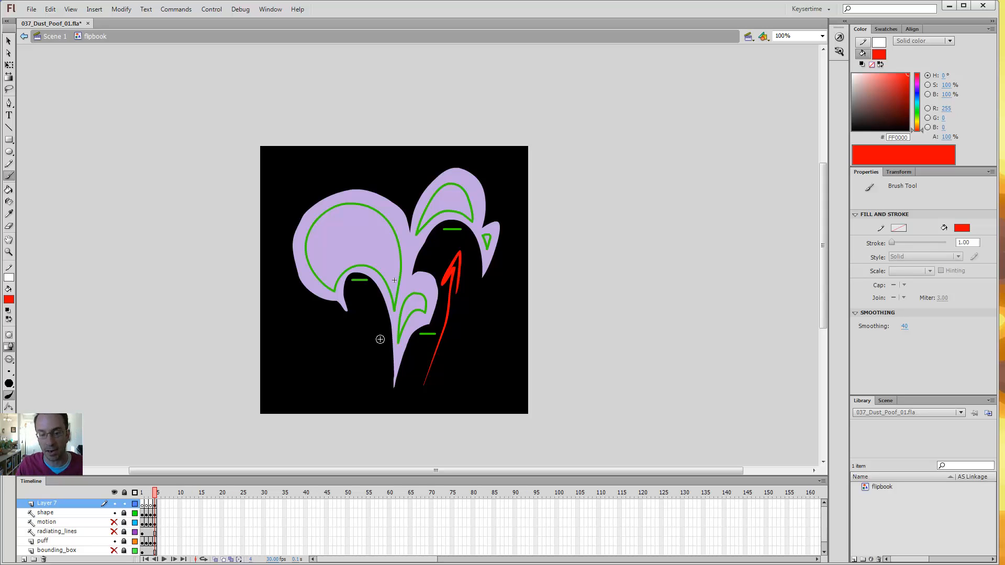
mouse_move(380, 385)
mouse_down()
mouse_move(362, 292)
mouse_move(373, 315)
mouse_up()
mouse_move(409, 376)
mouse_down()
mouse_move(420, 338)
mouse_move(419, 353)
mouse_up()
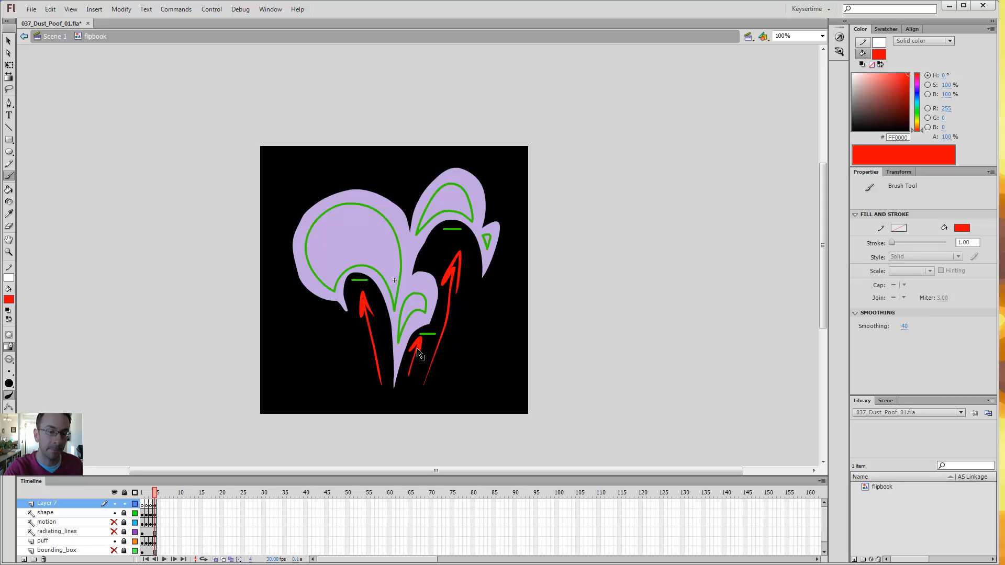
Undo all the red arrow strokes beneath the puff's lobes
key(ctrl+z)
key(ctrl+z)
key(ctrl+z)
key(ctrl+z)
key(ctrl+z)
key(ctrl+z)
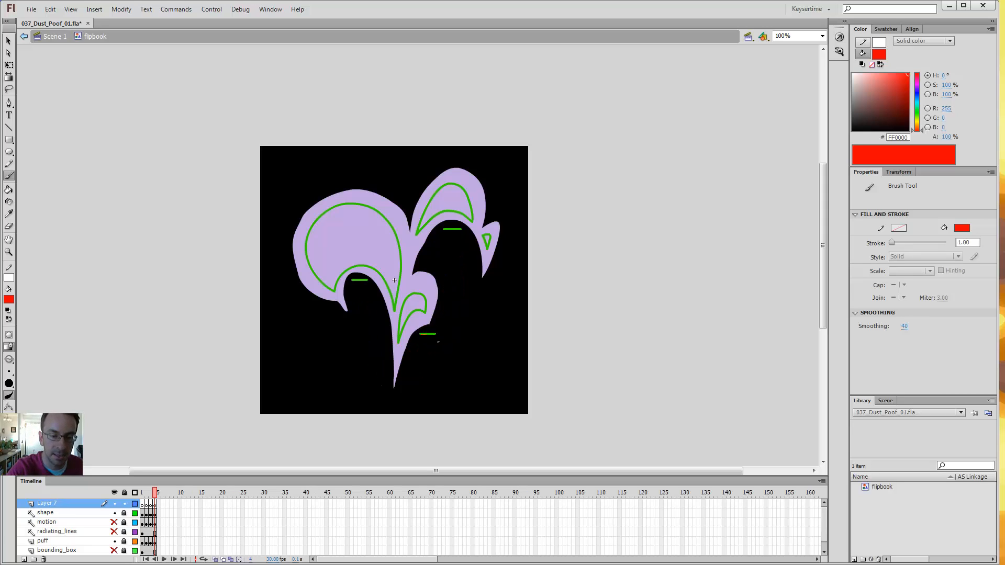
Brush short red strokes over the green dashes under the lobes, and undo them
drag(421, 335, 438, 334)
drag(444, 229, 461, 228)
drag(352, 281, 368, 281)
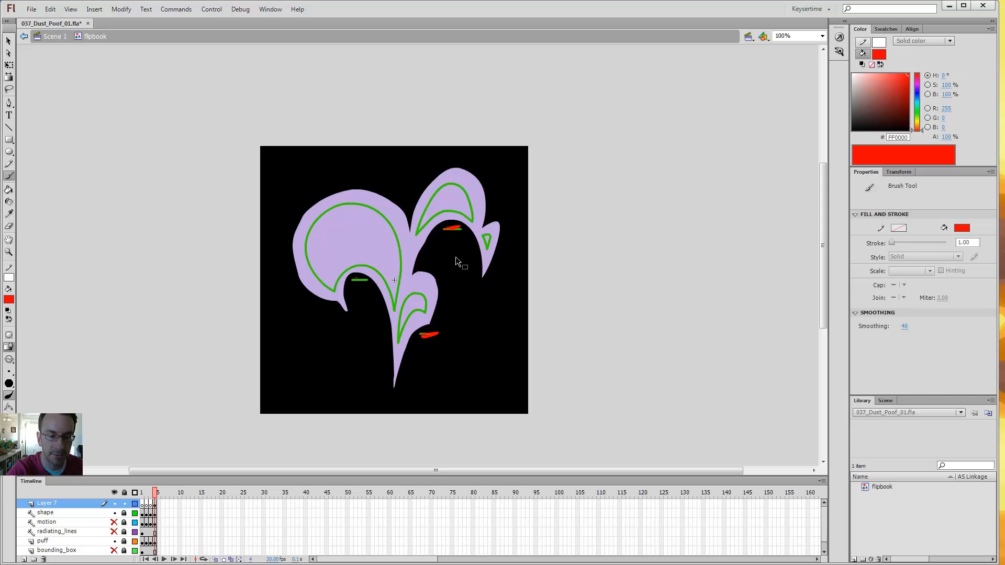
key(ctrl+z)
Trace the green guides in red on the small lower lobe, the large left lobe, and the upper-right lobe joined with its small neighbour
mouse_move(396, 349)
mouse_down()
mouse_move(409, 294)
mouse_move(426, 308)
mouse_move(397, 352)
mouse_up()
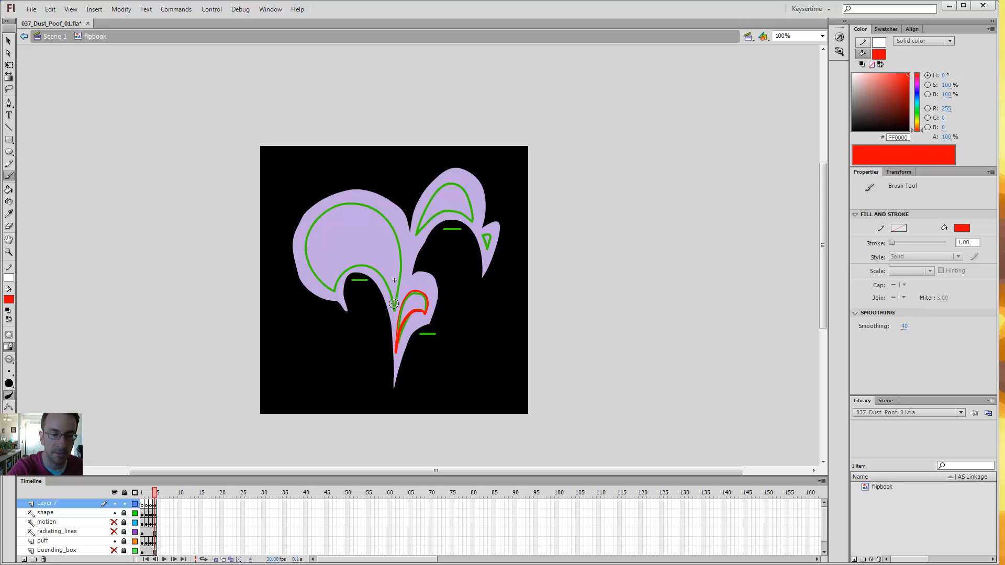
mouse_move(396, 303)
mouse_down()
mouse_move(397, 233)
mouse_move(349, 204)
mouse_move(311, 265)
mouse_move(337, 301)
mouse_move(381, 270)
mouse_move(405, 289)
mouse_move(396, 310)
mouse_up()
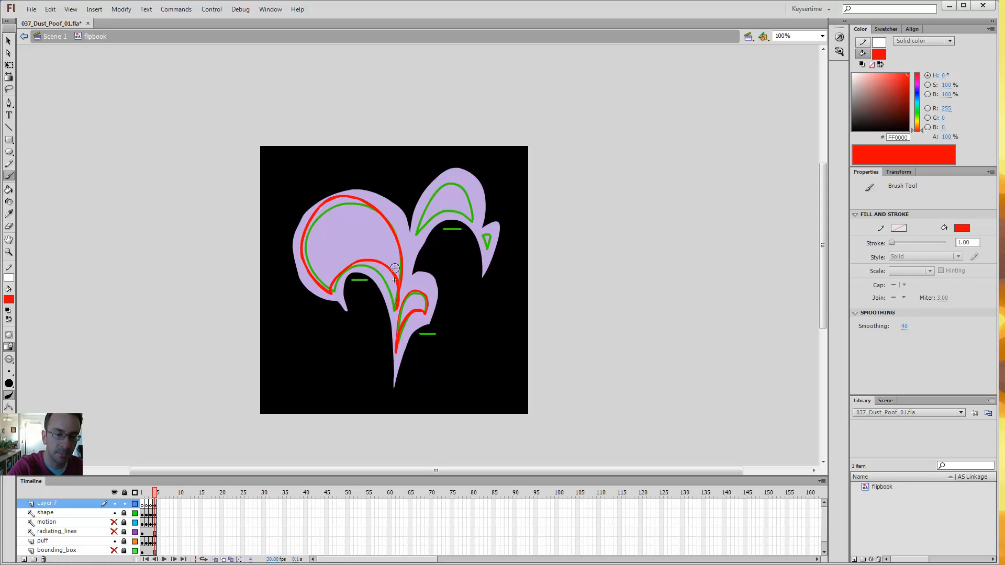
mouse_move(417, 234)
mouse_down()
mouse_move(445, 184)
mouse_move(492, 256)
mouse_move(453, 220)
mouse_move(416, 233)
mouse_up()
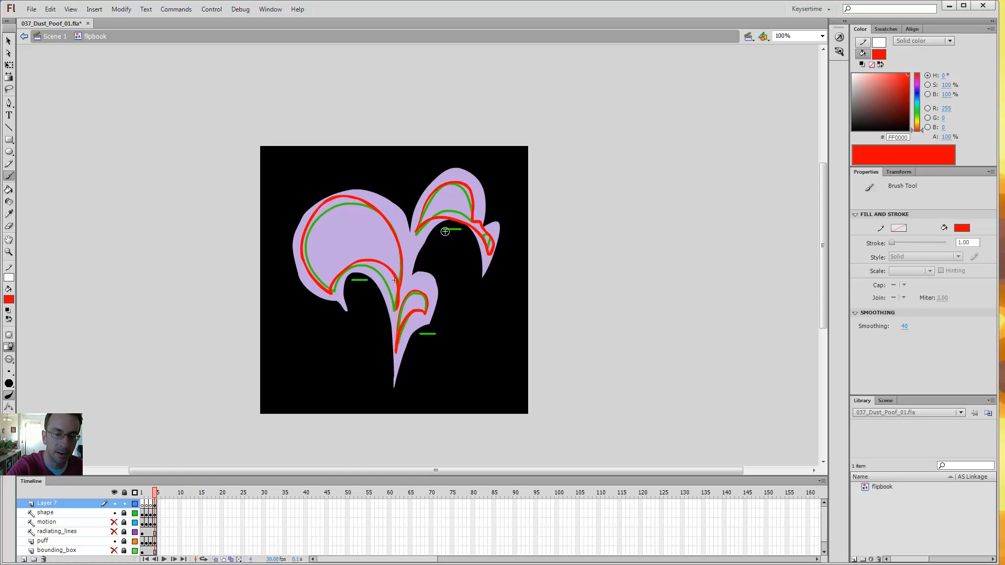
Brush a larger red crescent around the upper-right lobe and a trial stroke near the stem, undoing both along with the upper-right tracing
mouse_move(470, 202)
mouse_down()
mouse_move(423, 232)
mouse_move(423, 302)
mouse_move(487, 281)
mouse_move(505, 245)
mouse_move(432, 191)
mouse_up()
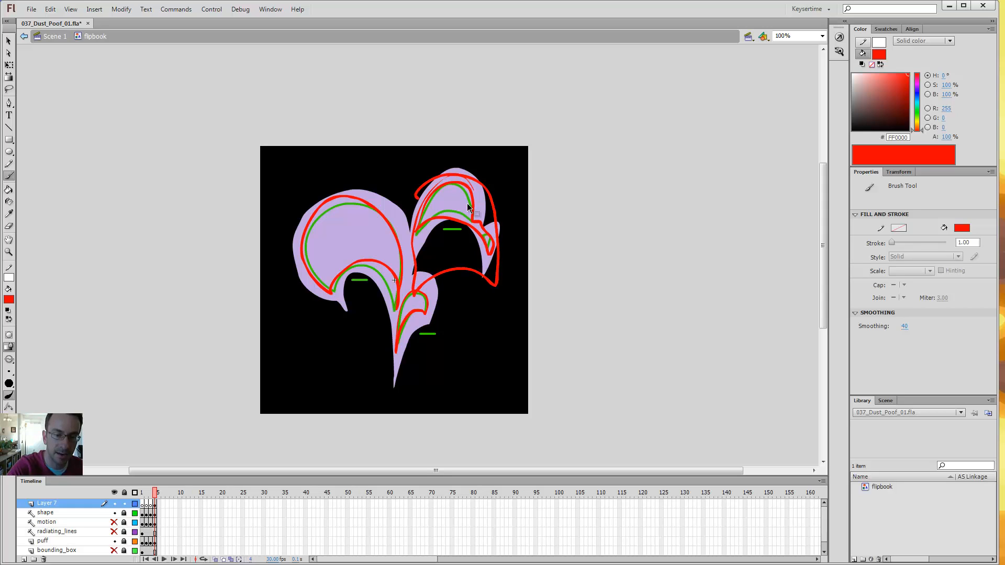
key(ctrl+z)
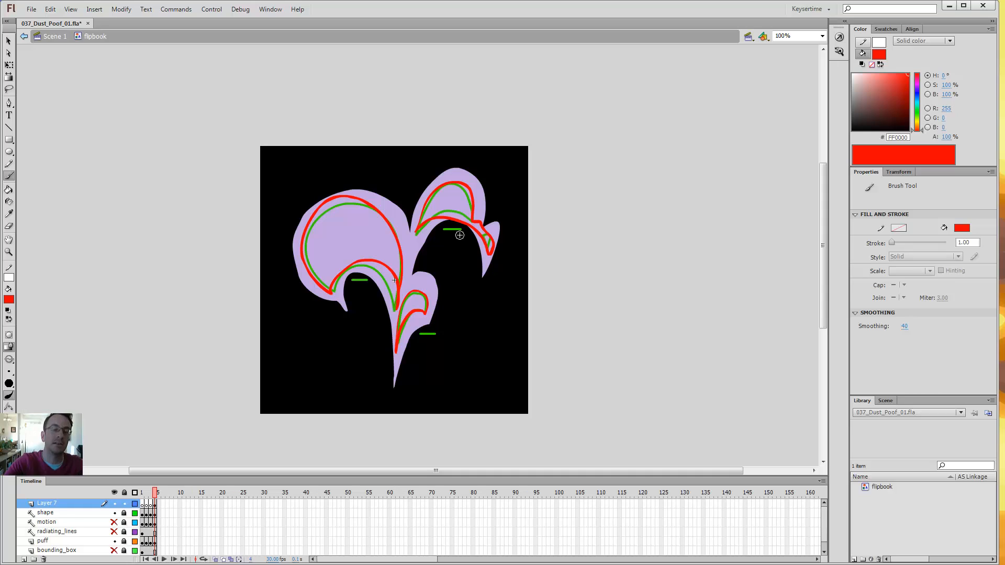
mouse_move(402, 351)
mouse_down()
mouse_move(433, 296)
mouse_move(436, 335)
mouse_move(386, 379)
mouse_up()
key(ctrl+z)
key(ctrl+z)
key(ctrl+z)
key(ctrl+z)
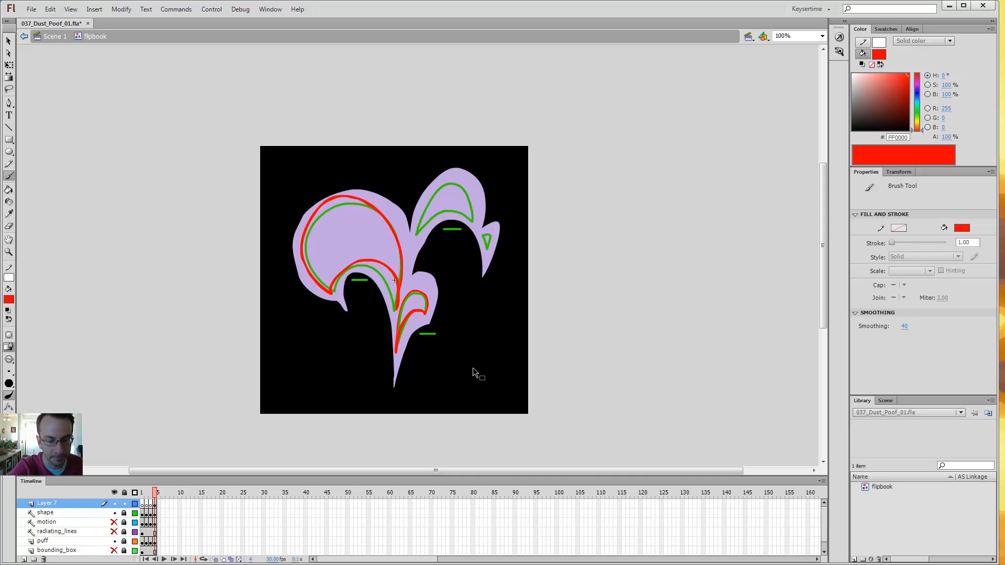